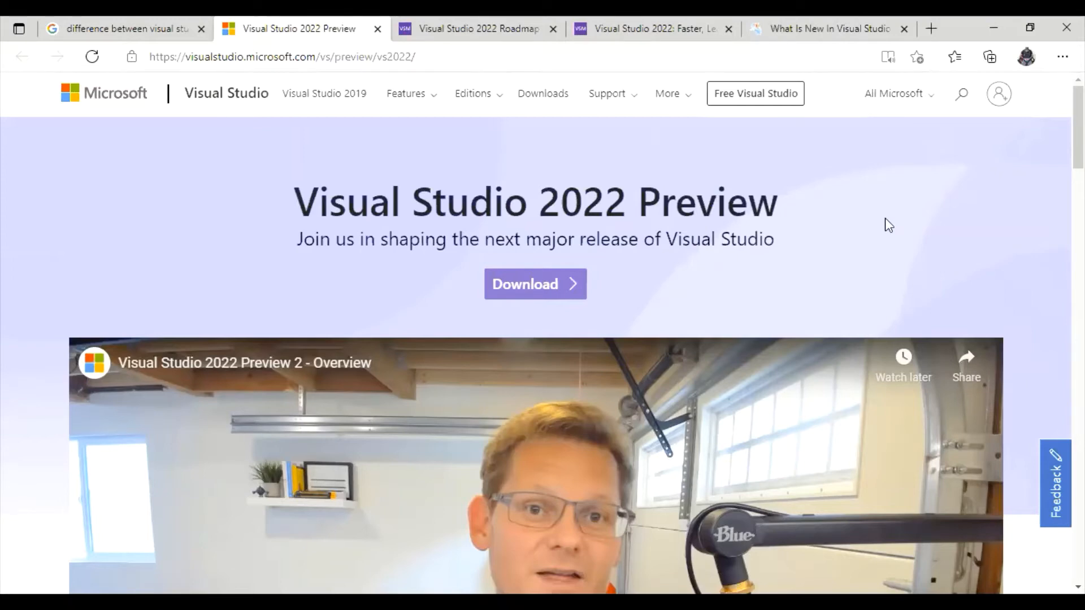
Go to the Visual Studio 2022 Preview downloads and compare the Community, Professional and Enterprise edition descriptions
click(531, 287)
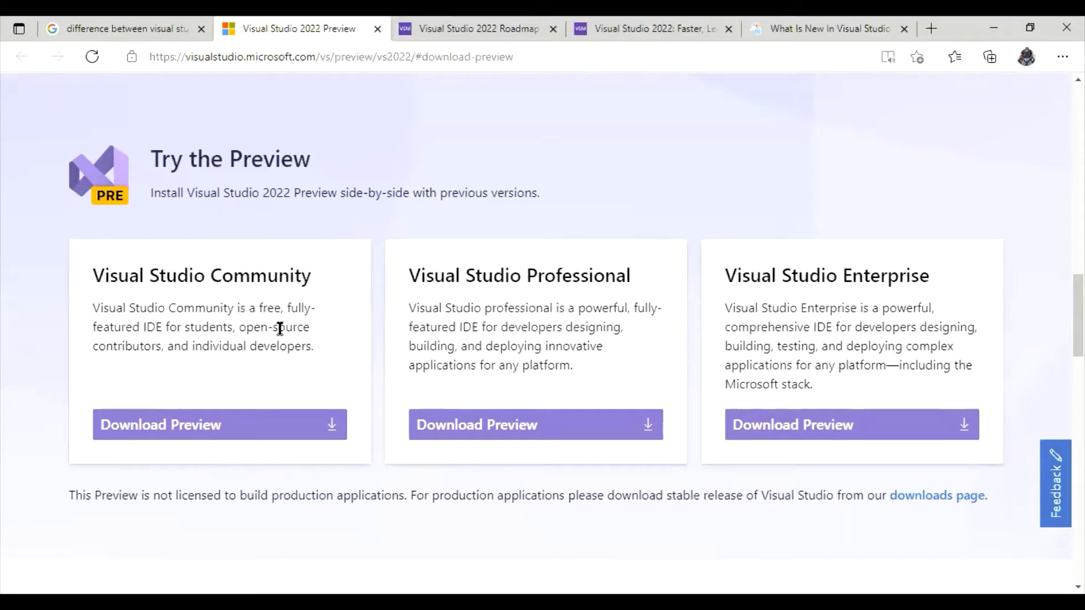
drag(261, 305, 231, 328)
drag(178, 350, 174, 347)
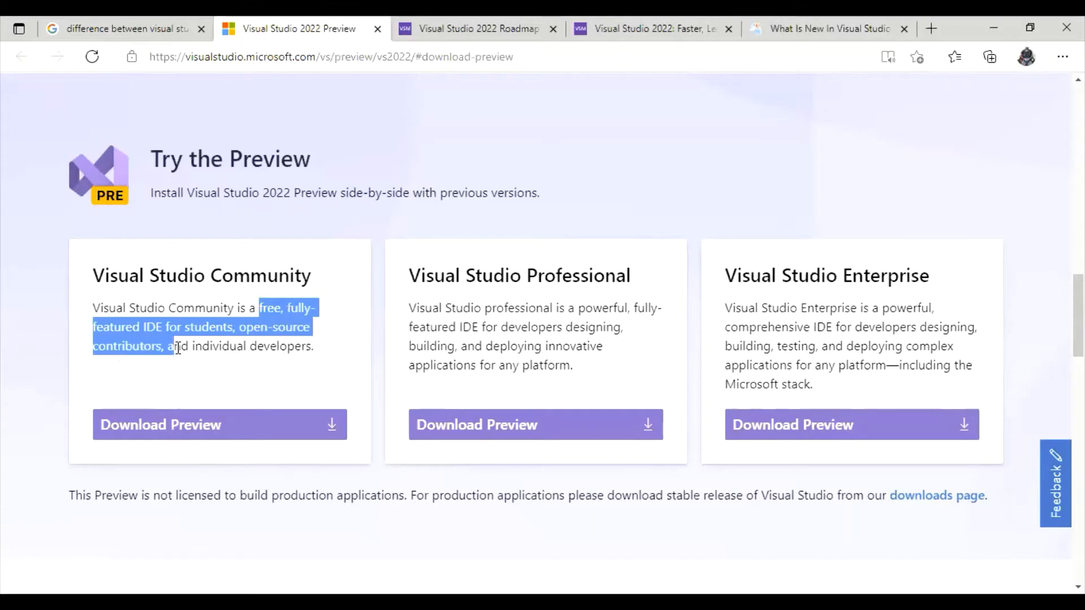
click(439, 300)
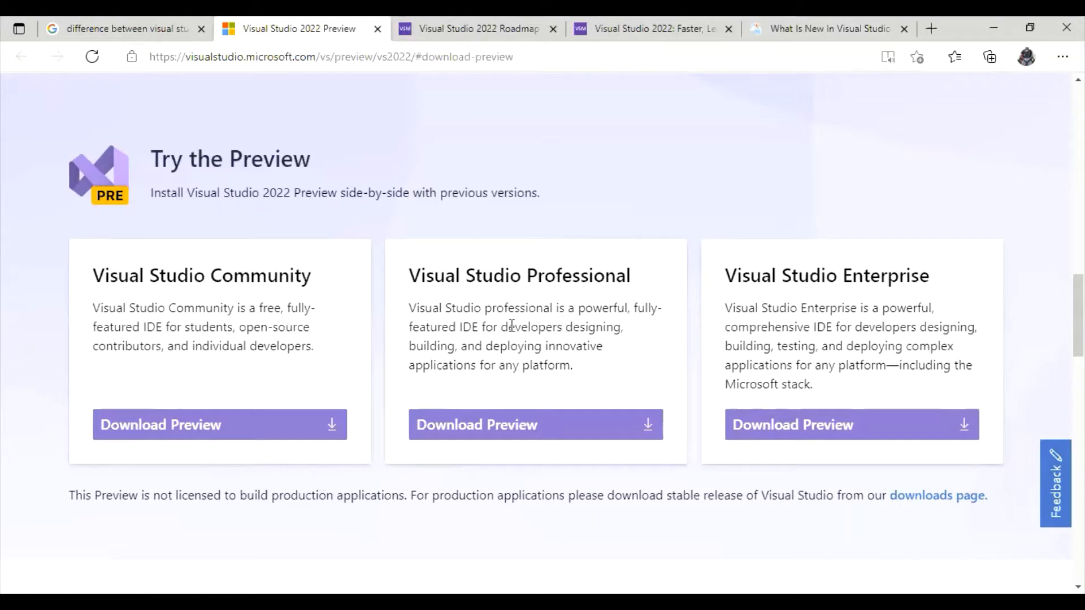
drag(508, 327, 541, 347)
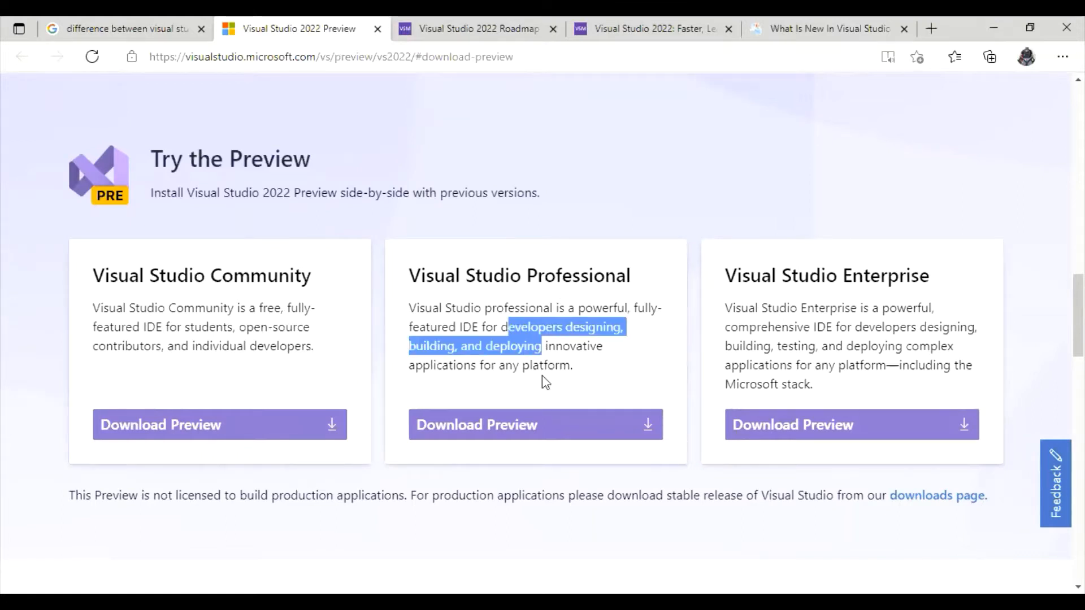
click(541, 378)
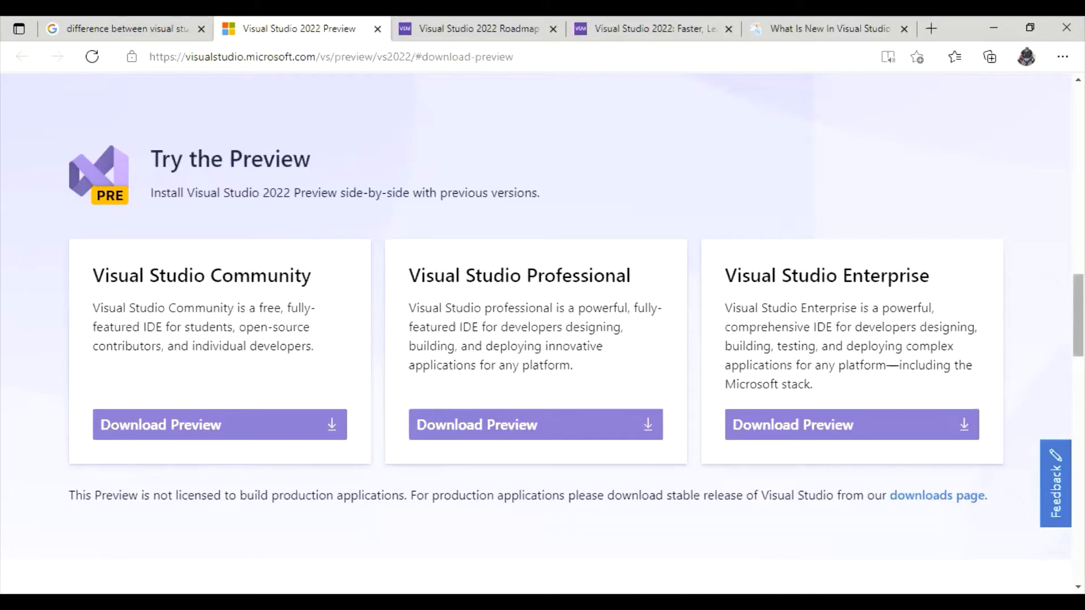
scroll(1078, 316, down, 2)
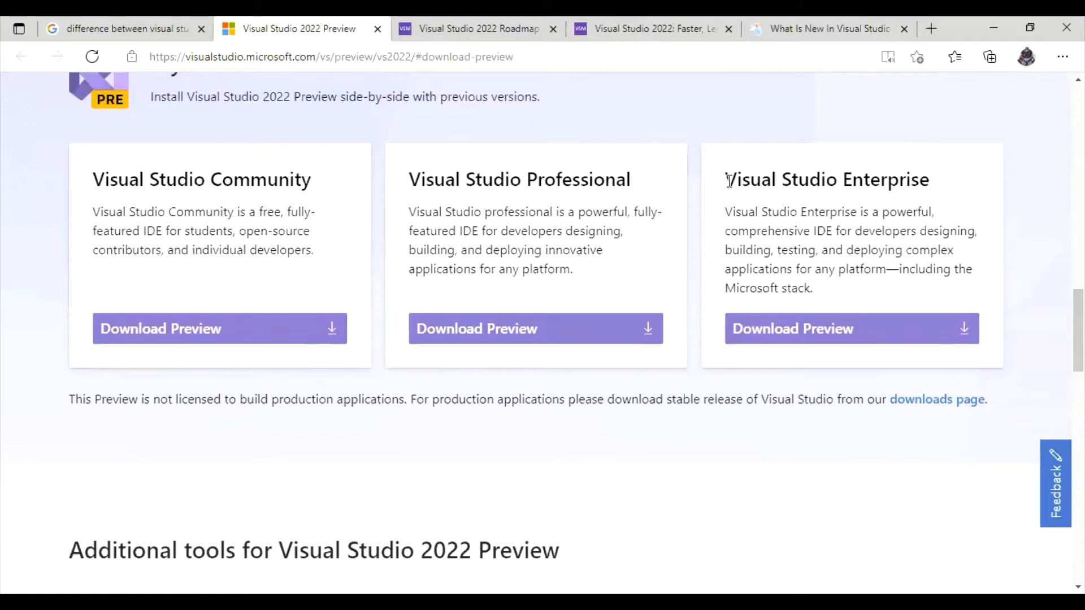
triple_click(938, 194)
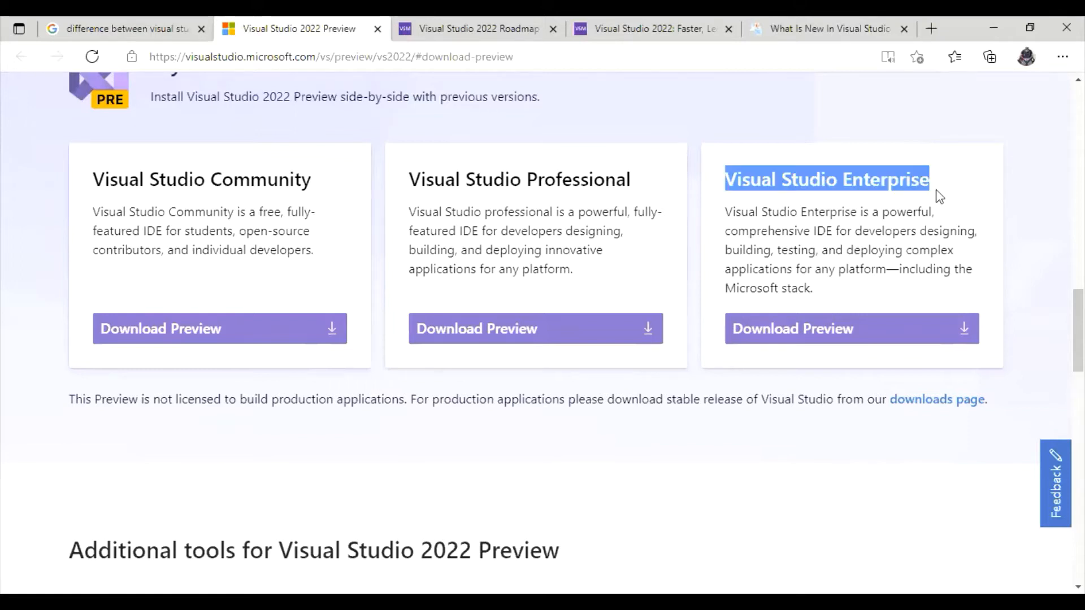
click(1077, 327)
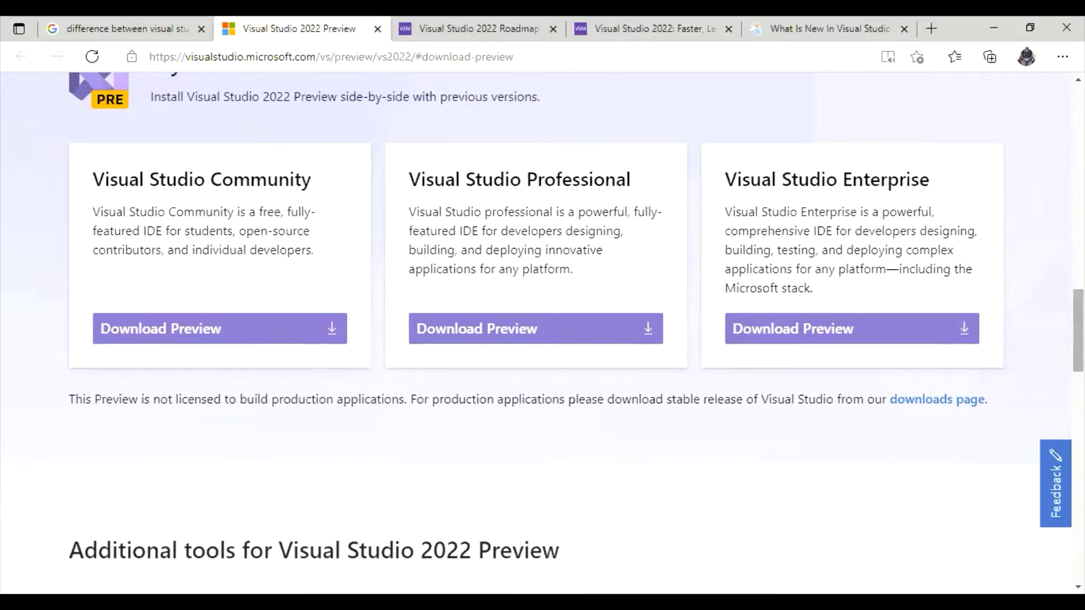
scroll(780, 328, down, 3)
scroll(649, 418, up, 4)
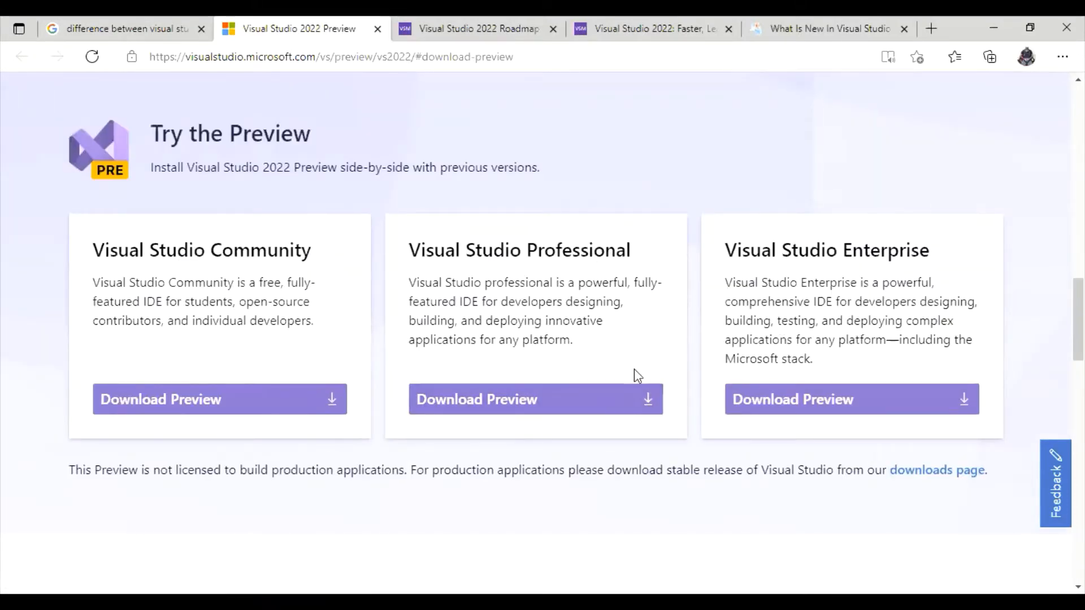
Download the Visual Studio Professional 2022 Preview setup file and bring up its installer
click(648, 403)
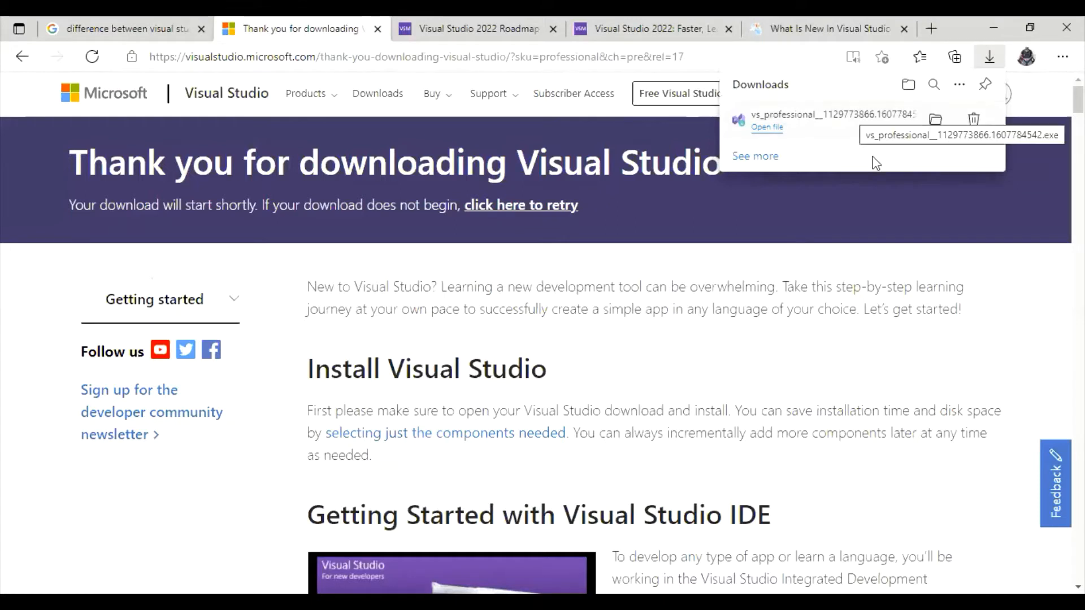
click(936, 123)
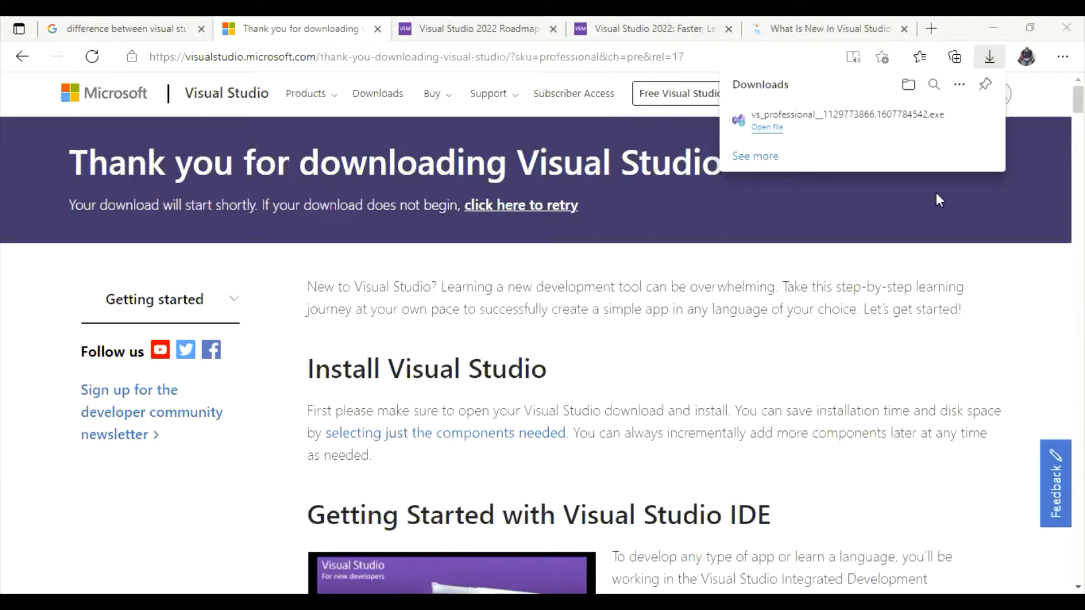
click(732, 429)
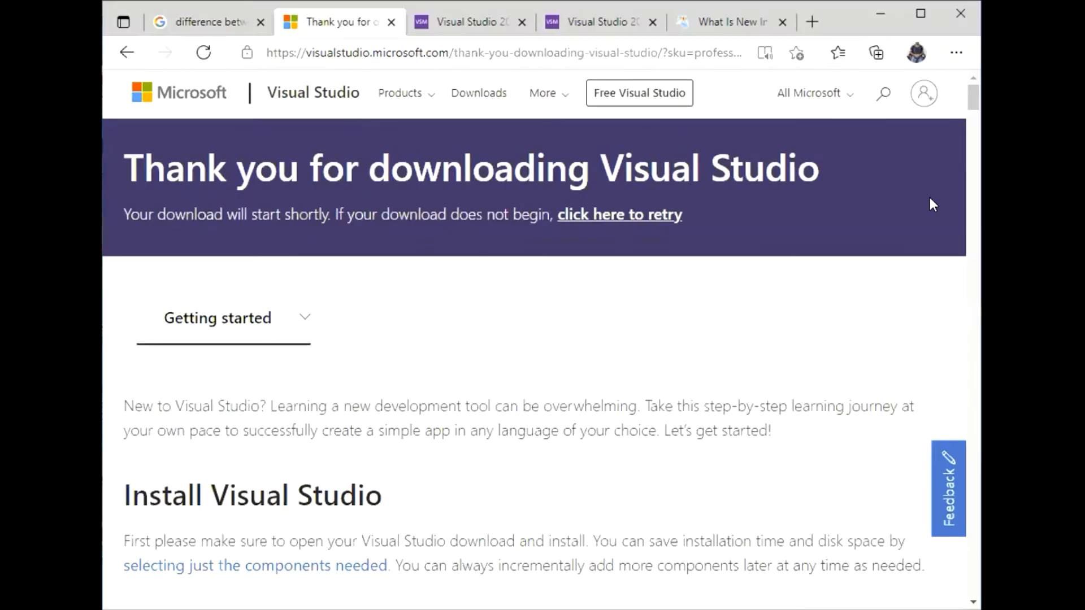
click(884, 15)
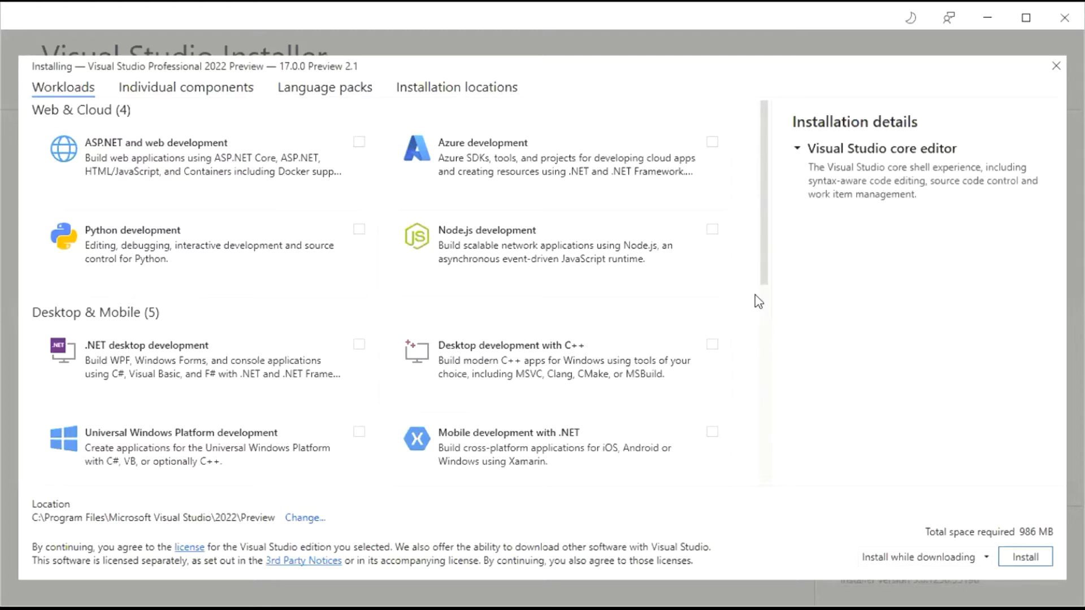
Examine the installer's workloads under Web & Cloud, Desktop & Mobile, Gaming and Other Toolsets, and close the selection without installing
scroll(757, 322, down, 3)
scroll(758, 406, down, 6)
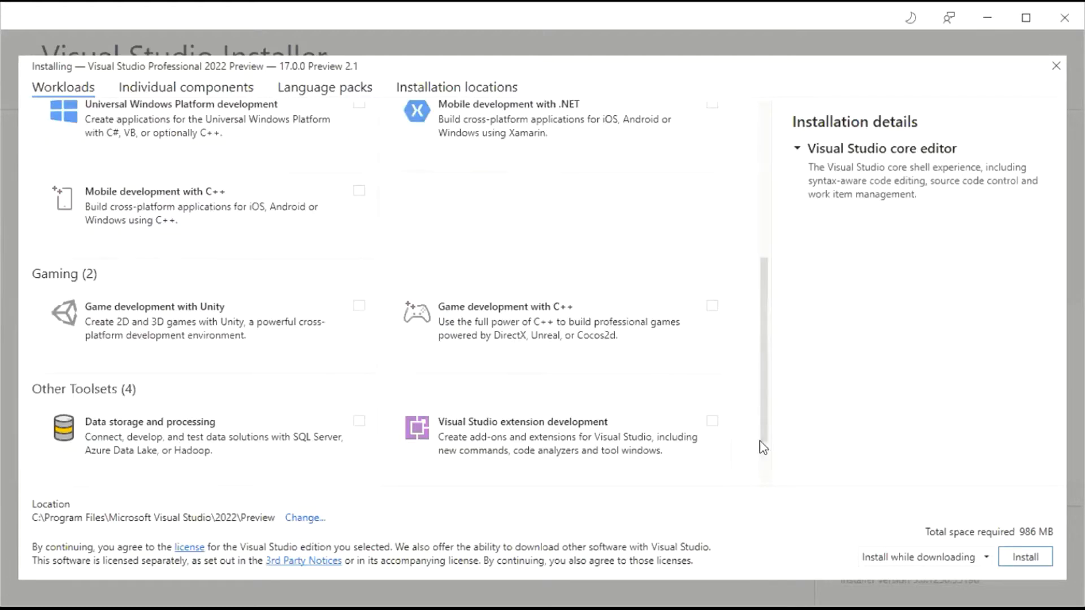
click(768, 144)
scroll(113, 184, up, 1)
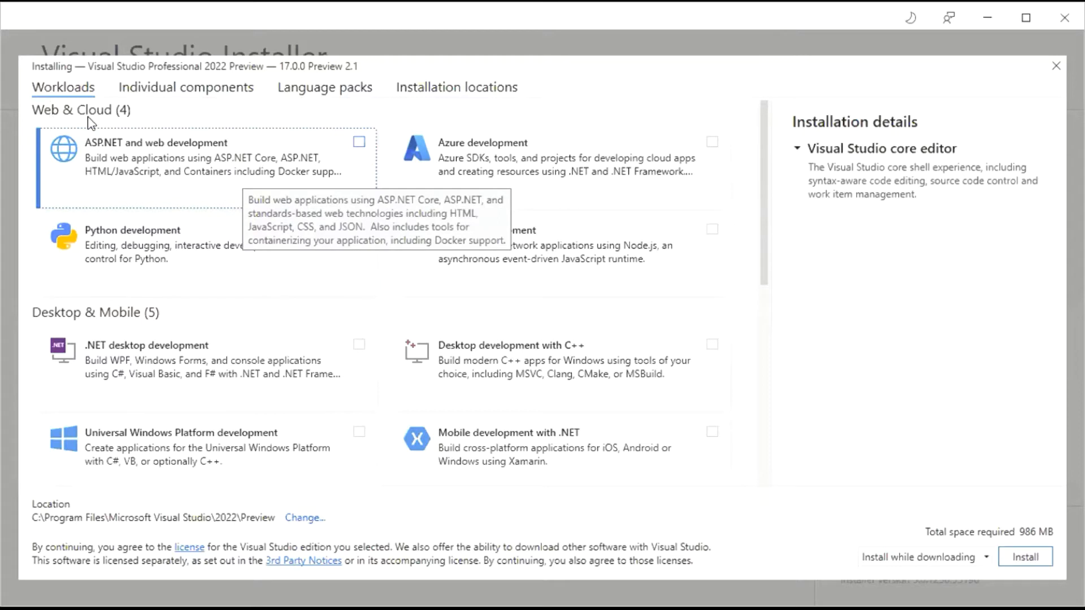
click(224, 177)
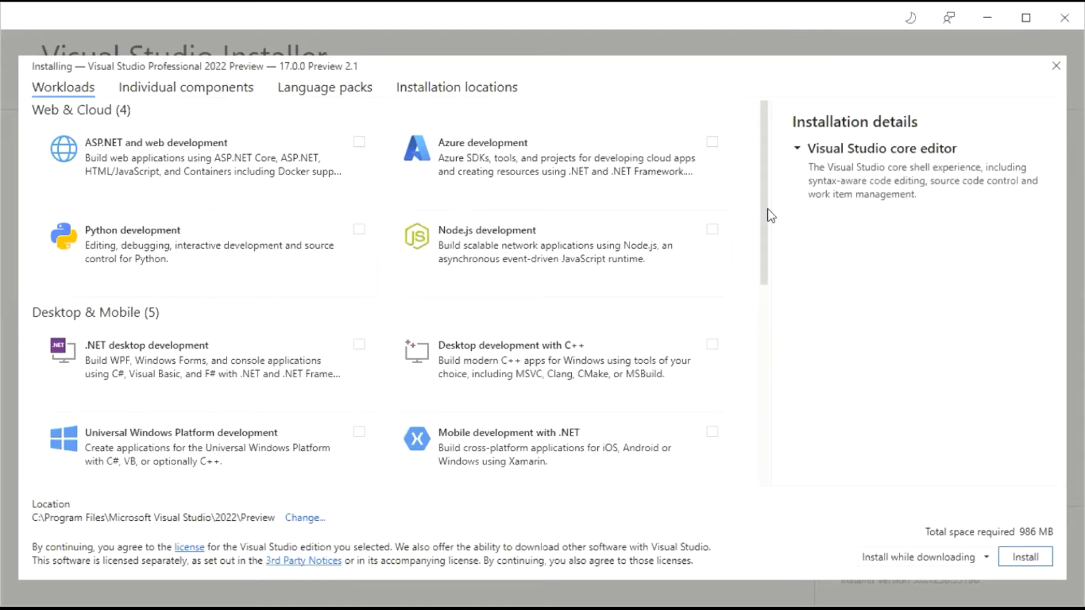
drag(762, 208, 763, 276)
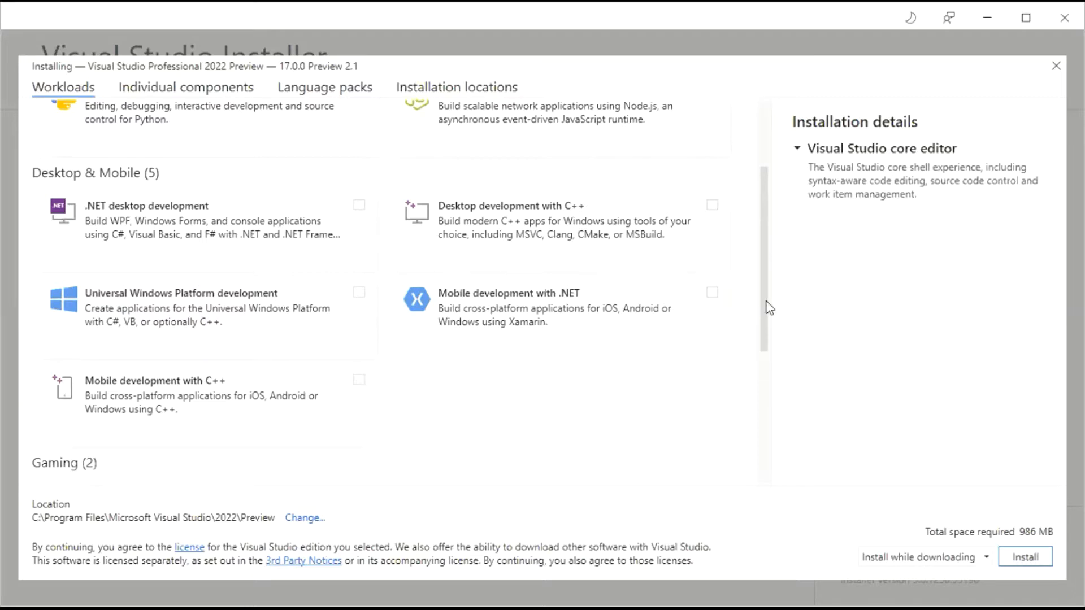
scroll(761, 375, down, 3)
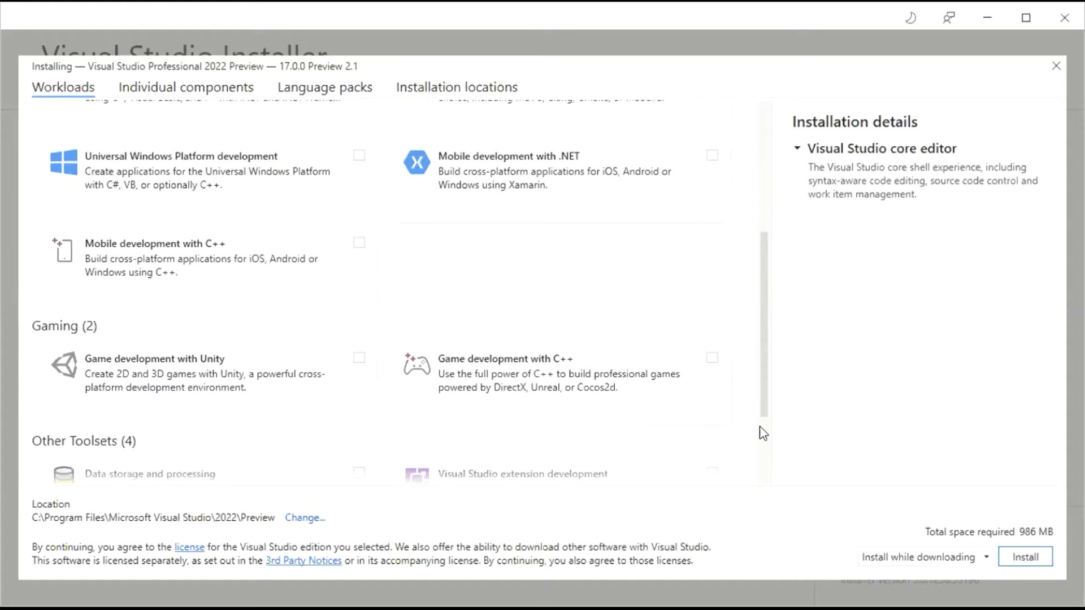
scroll(763, 433, down, 3)
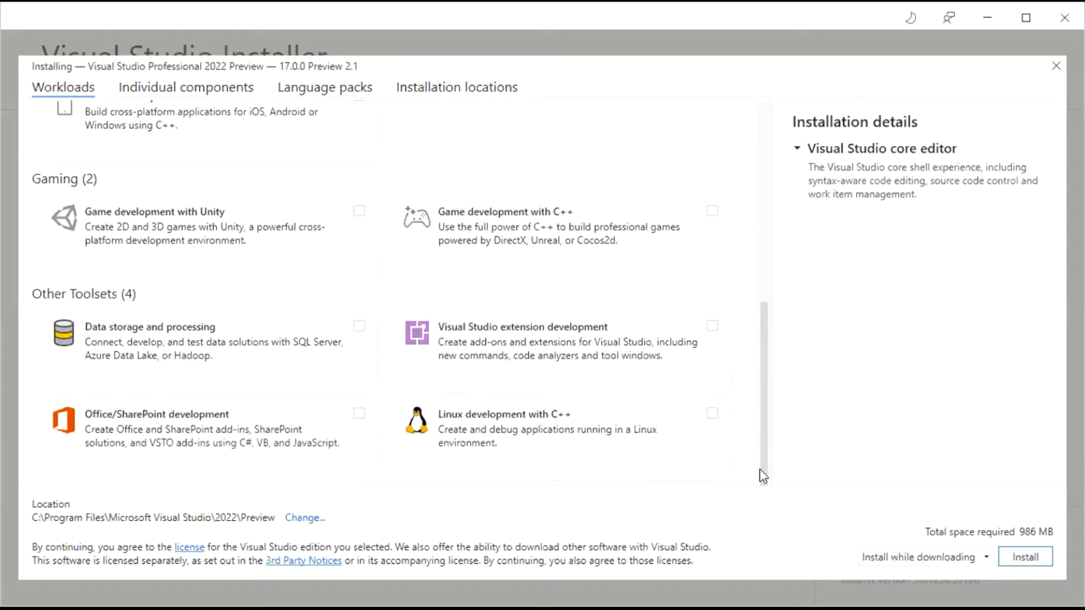
click(116, 329)
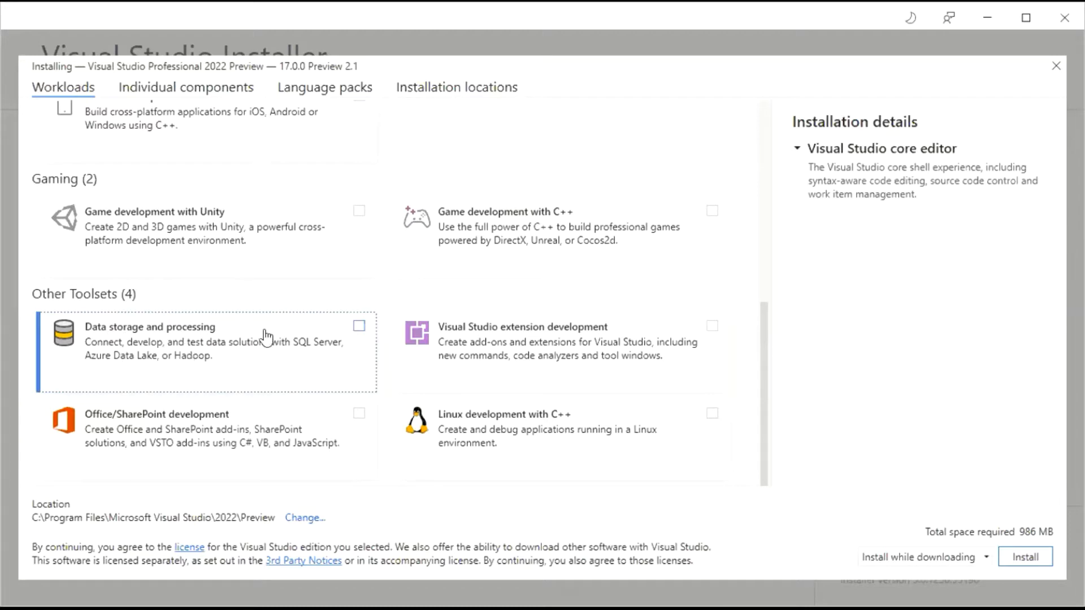
click(507, 349)
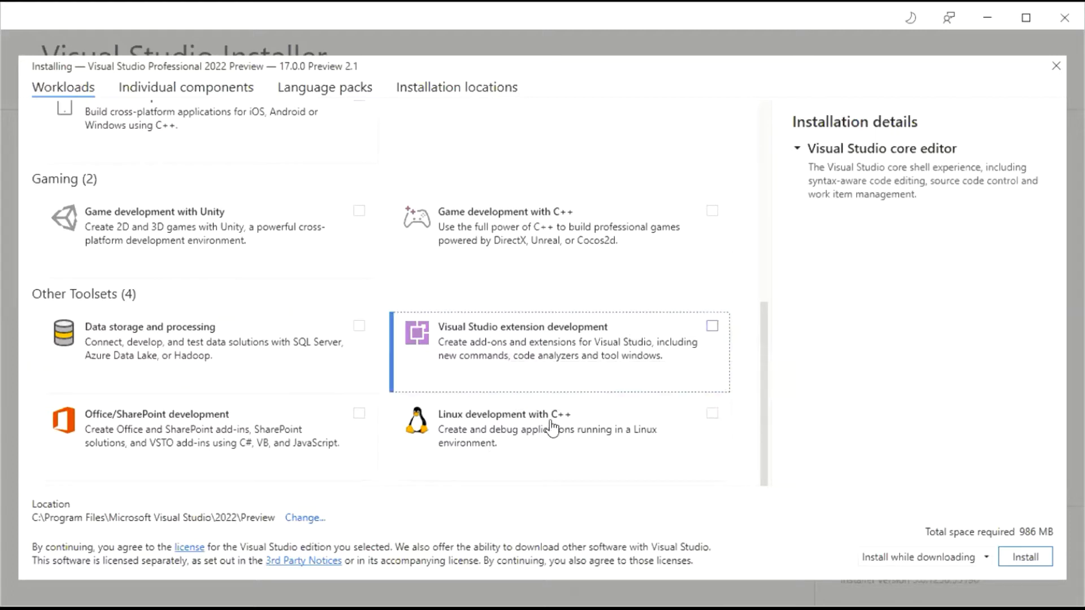
key(Tab)
key(Tab)
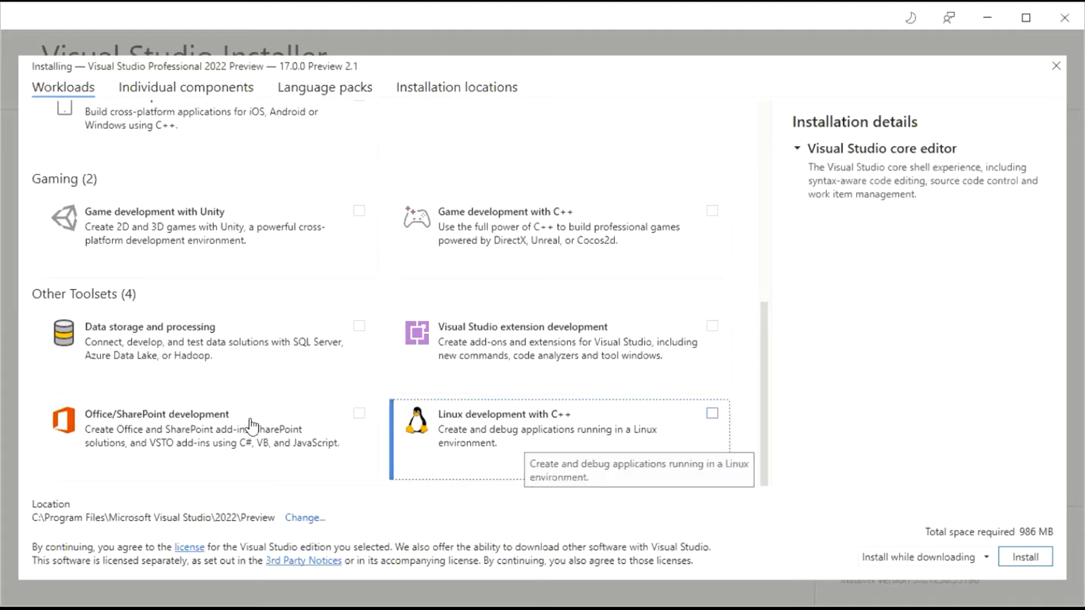
key(shift+Tab)
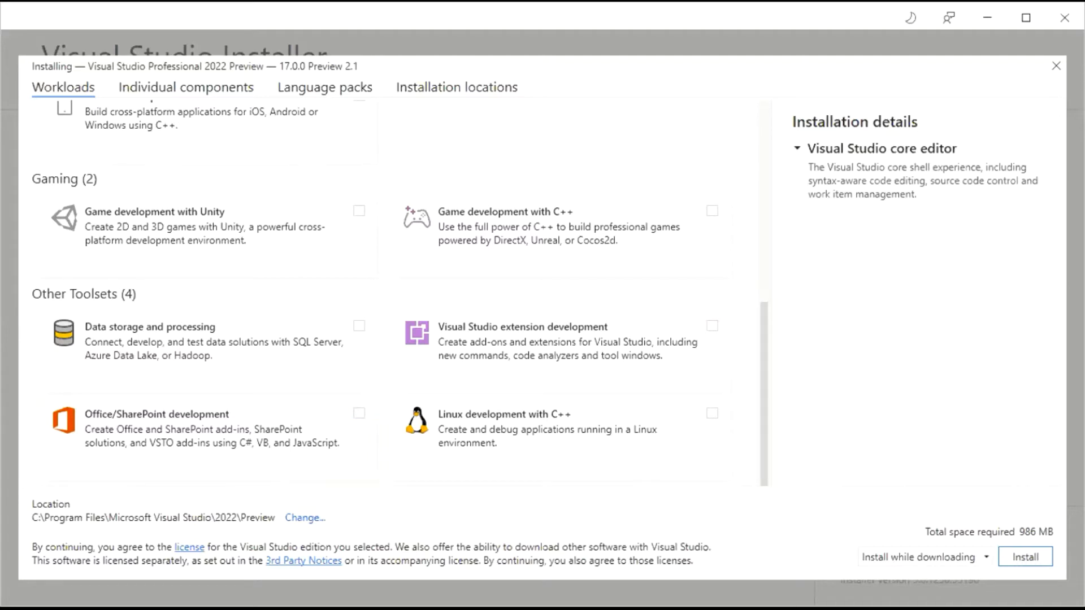
click(1043, 67)
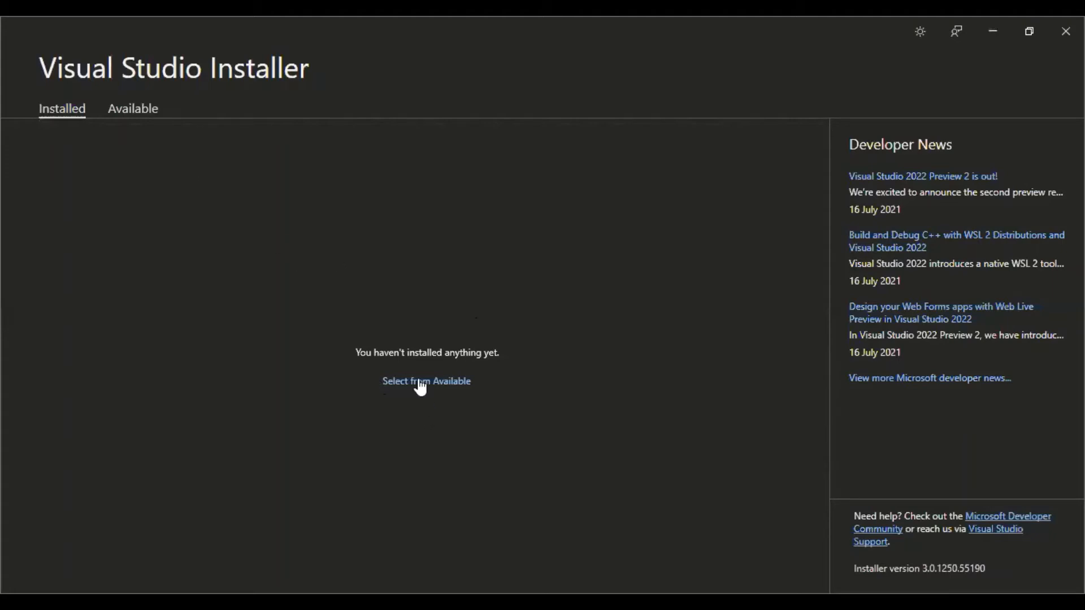
Start installing Visual Studio Professional 2022 Preview from the available preview releases in Visual Studio Installer
click(133, 109)
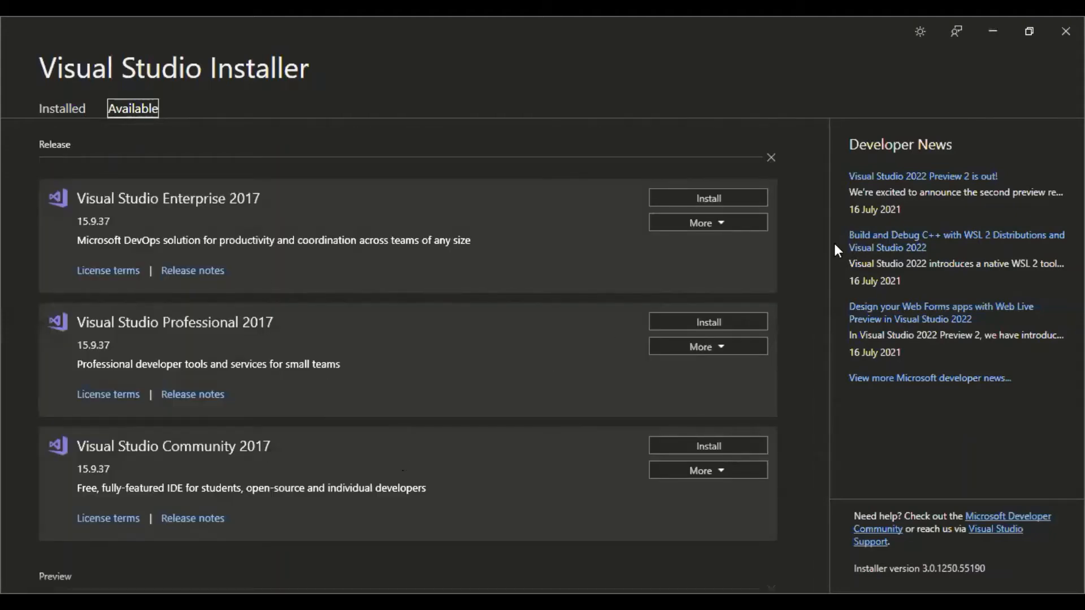
drag(823, 238, 828, 486)
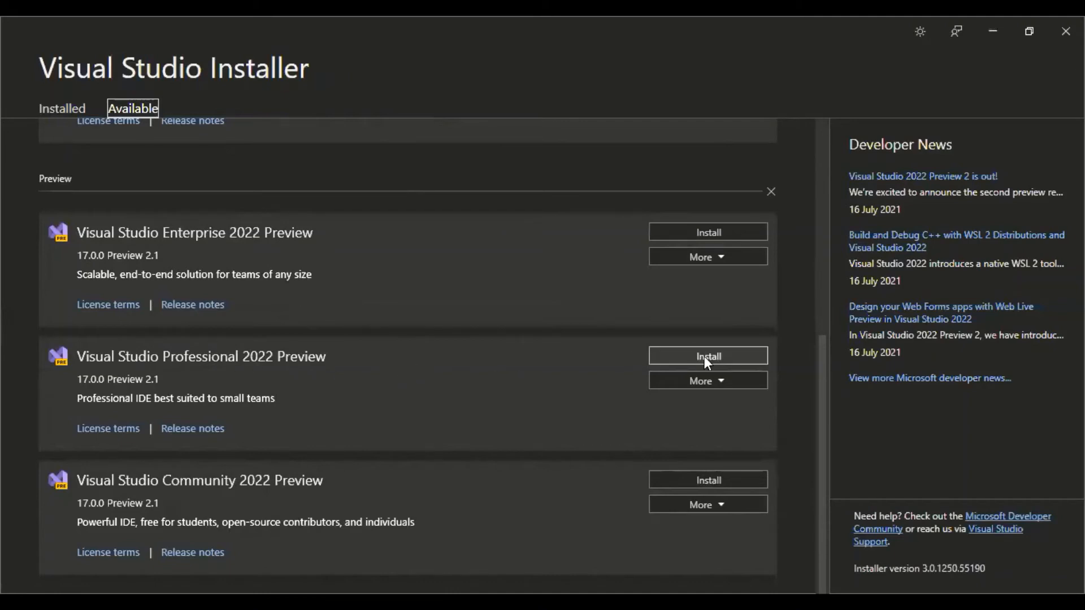
click(720, 383)
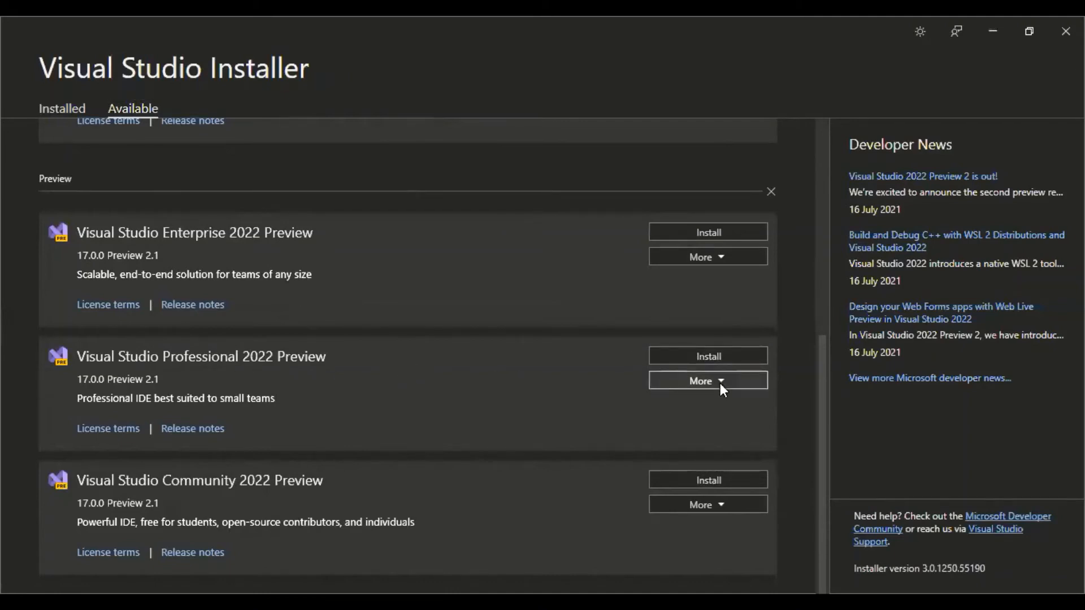
click(708, 355)
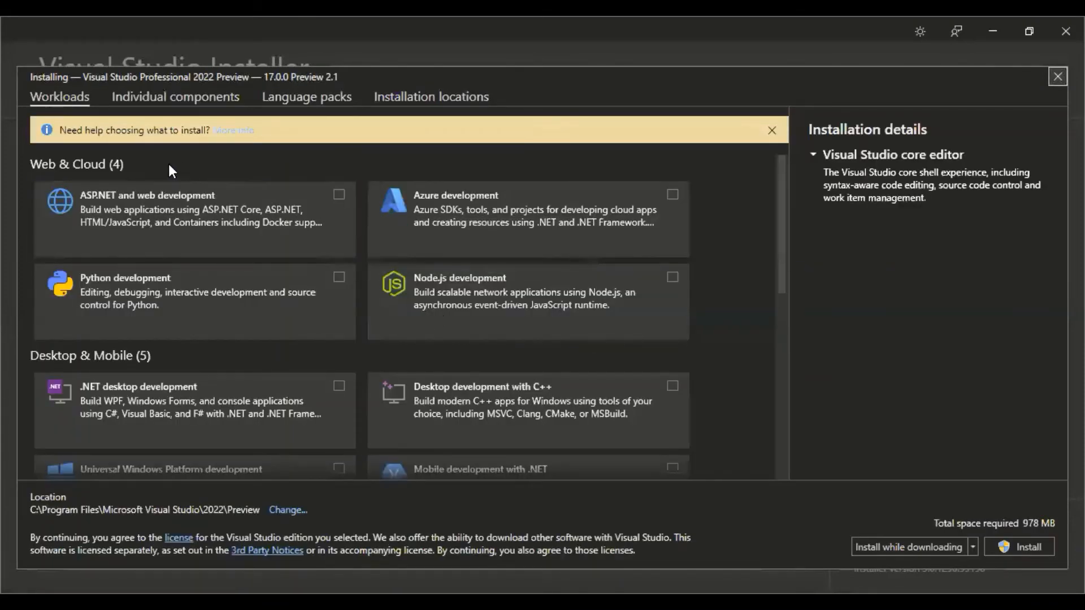
Select the ASP.NET and web development workload and include the optional Windows Communication Foundation and Additional project templates (previous versions) components
click(338, 196)
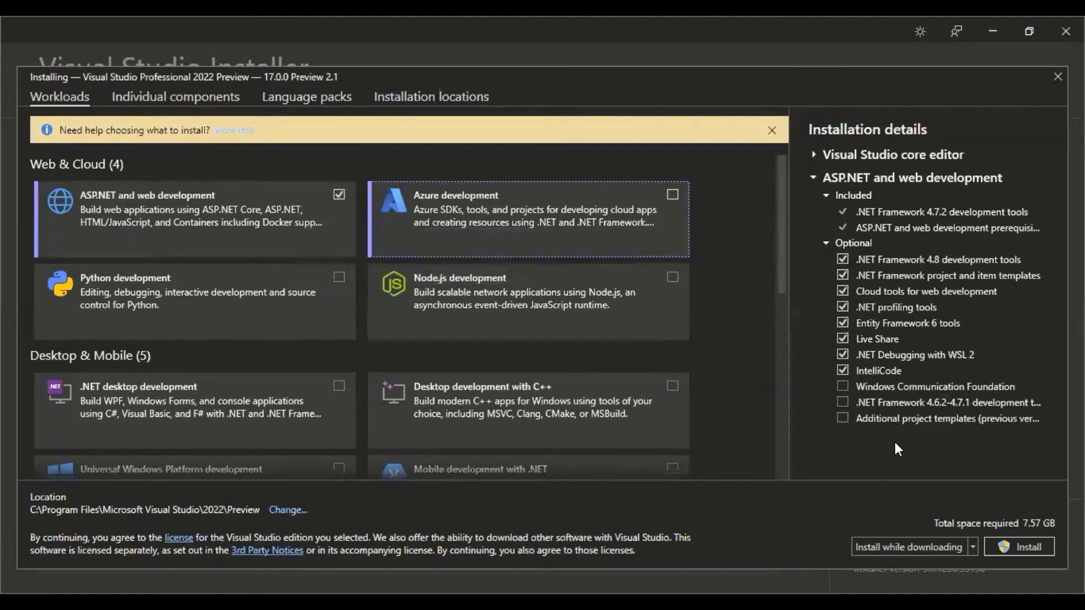
click(843, 387)
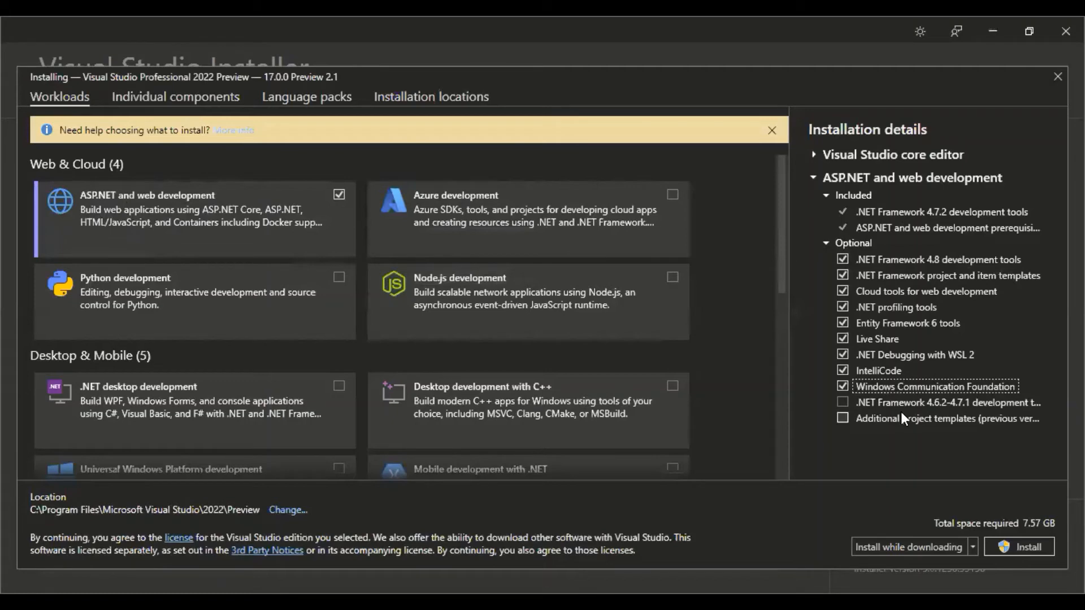
click(842, 420)
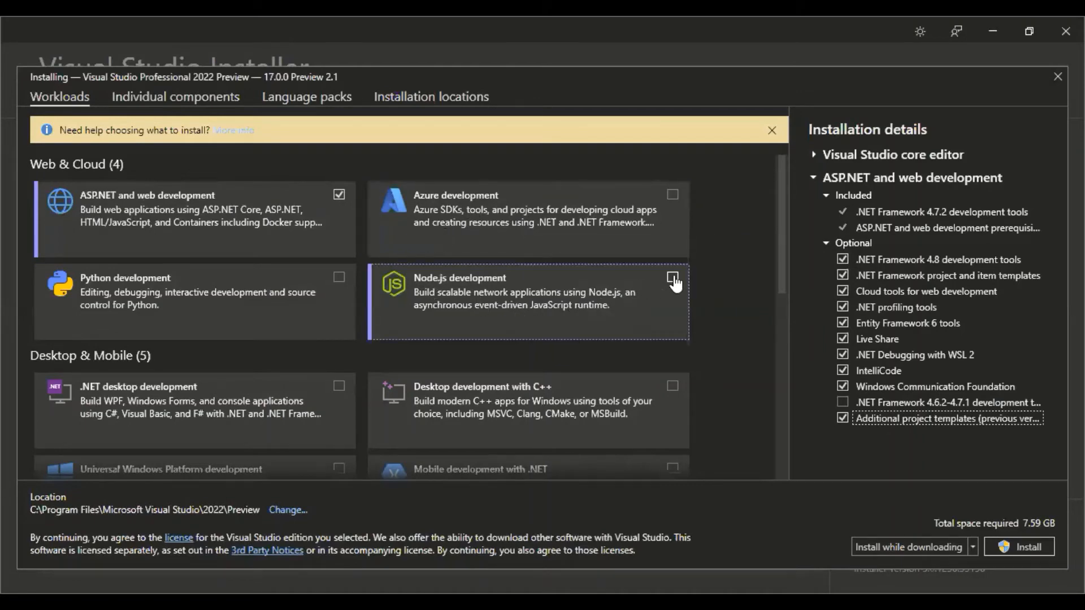
Add the Node.js development and .NET desktop development workloads to the installation
click(672, 277)
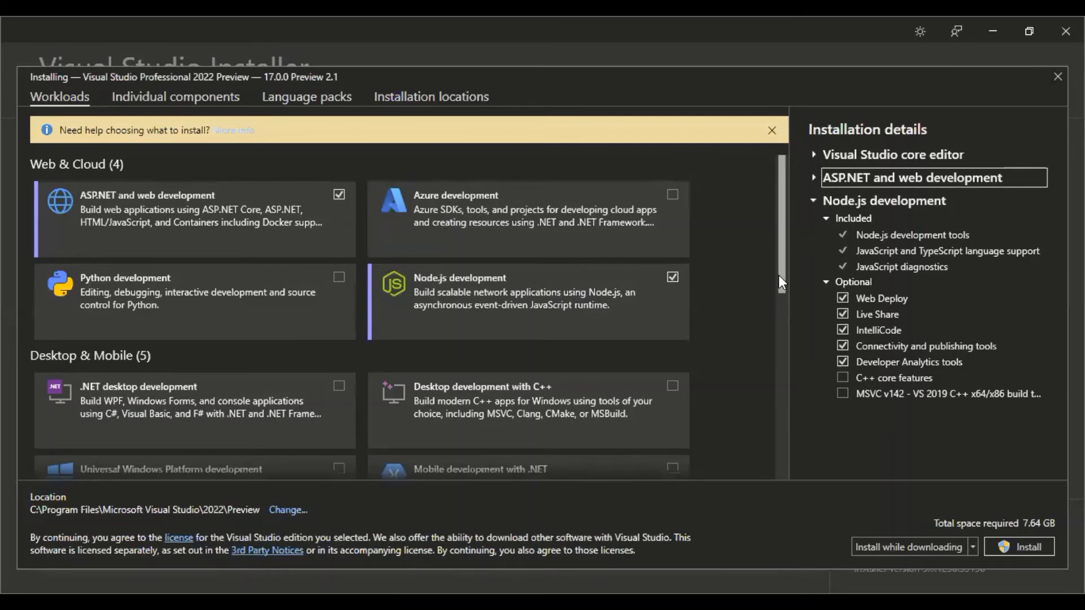
drag(780, 278, 787, 352)
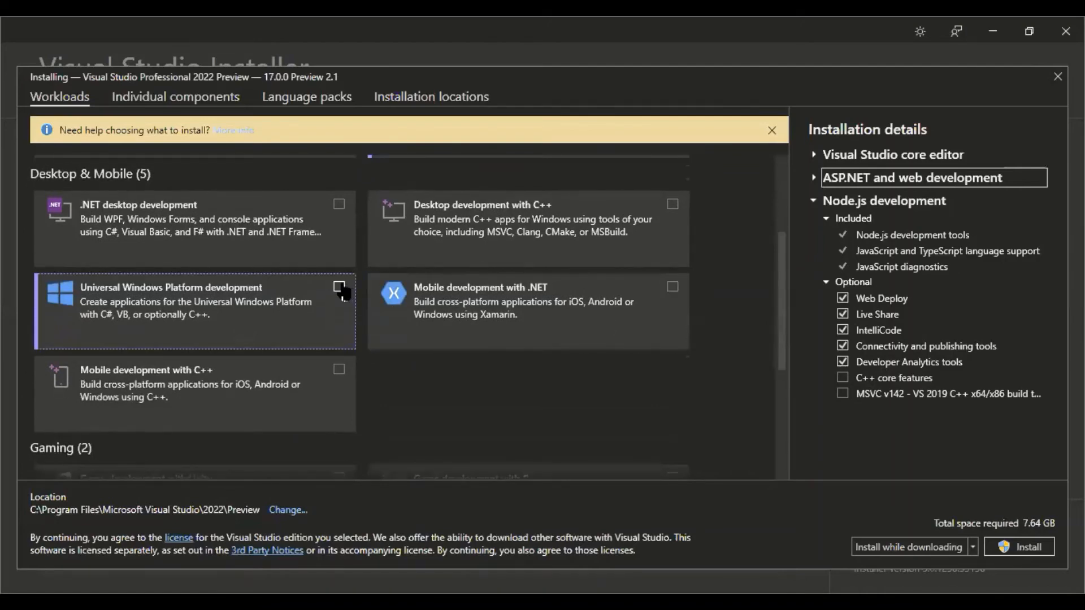
click(339, 206)
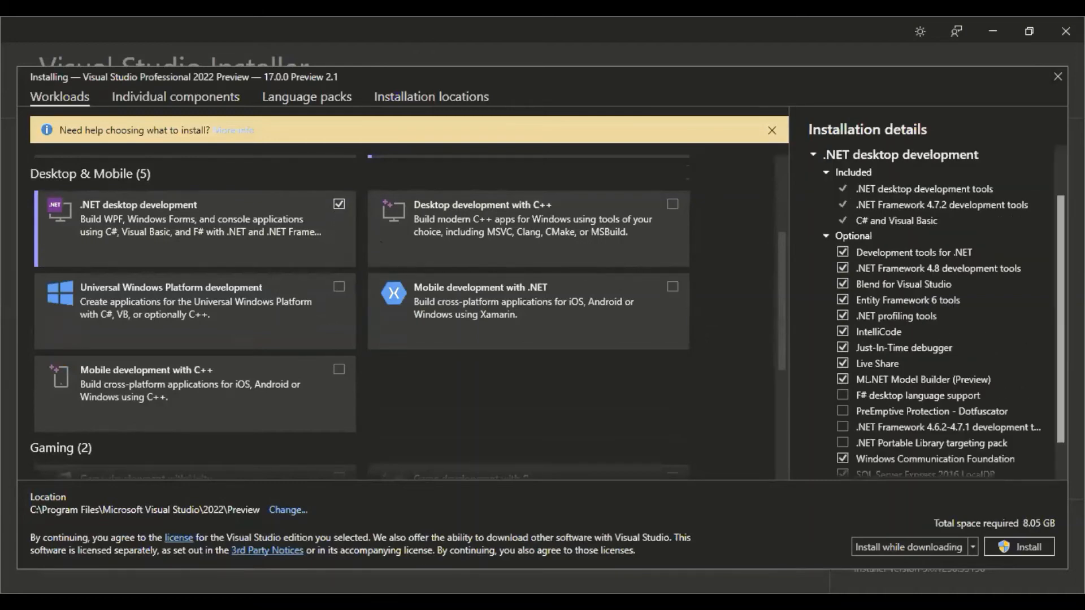
scroll(938, 313, down, 2)
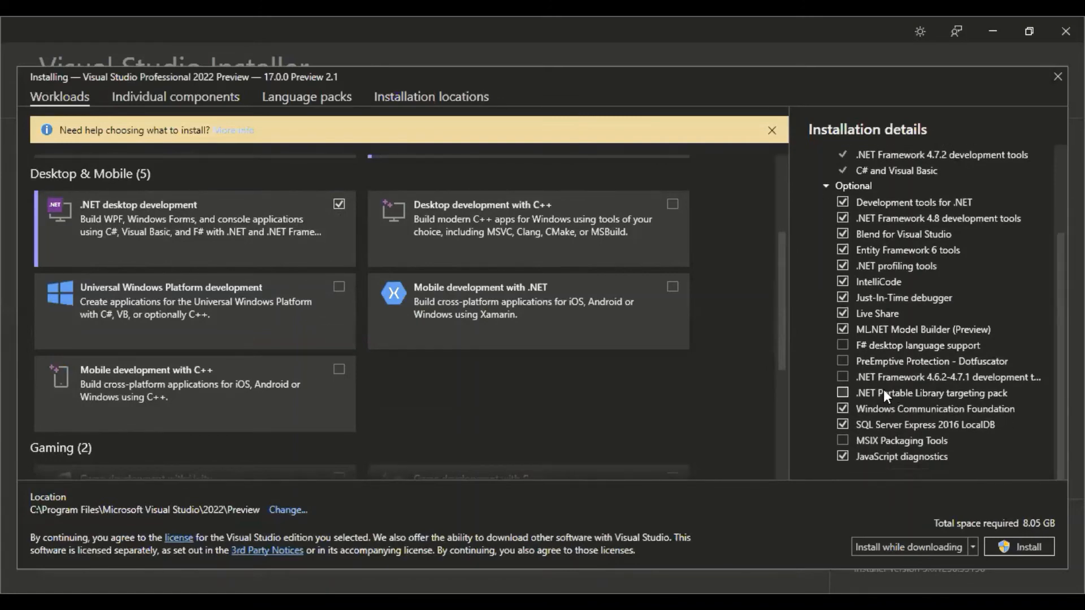
Include the optional .NET Portable Library targeting pack and MSIX Packaging Tools in the .NET desktop development workload
mouse_move(853, 392)
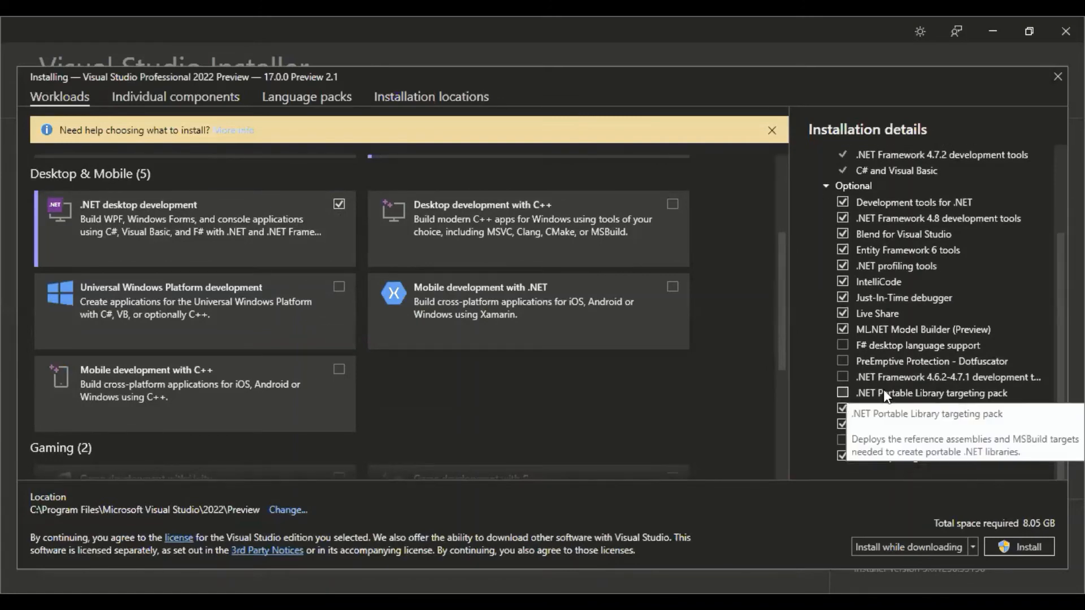
click(843, 393)
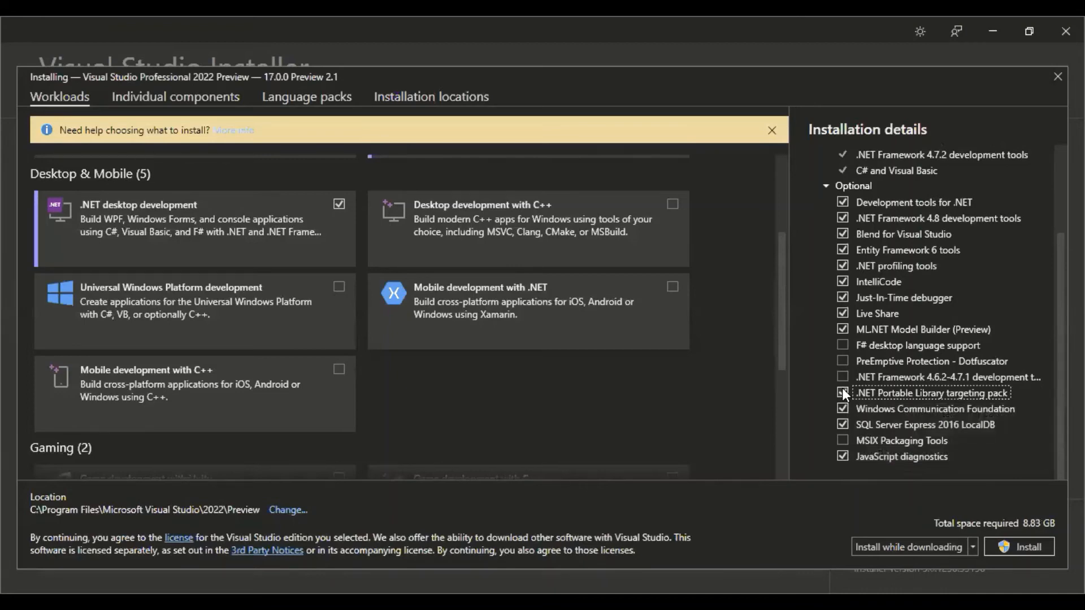
mouse_move(909, 459)
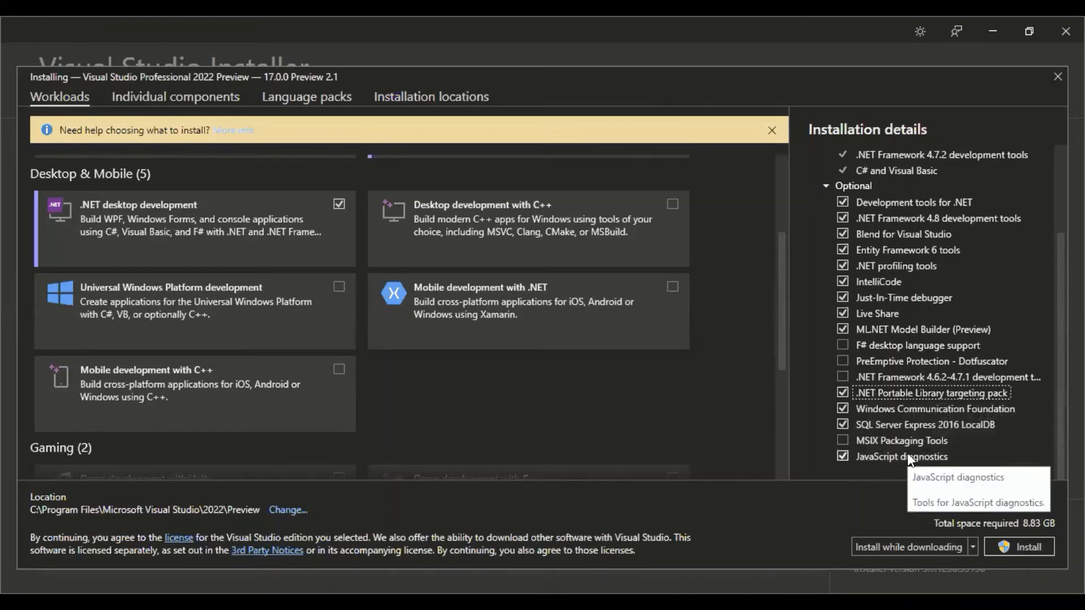
click(842, 440)
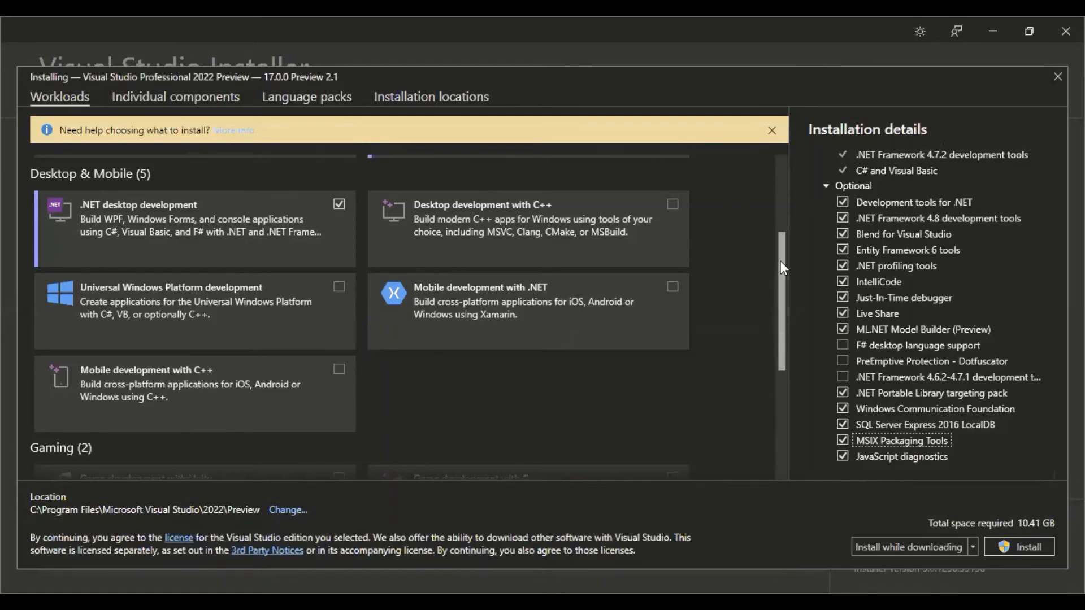
Add the Mobile development with .NET and Universal Windows Platform development workloads to the installation
drag(781, 261, 781, 277)
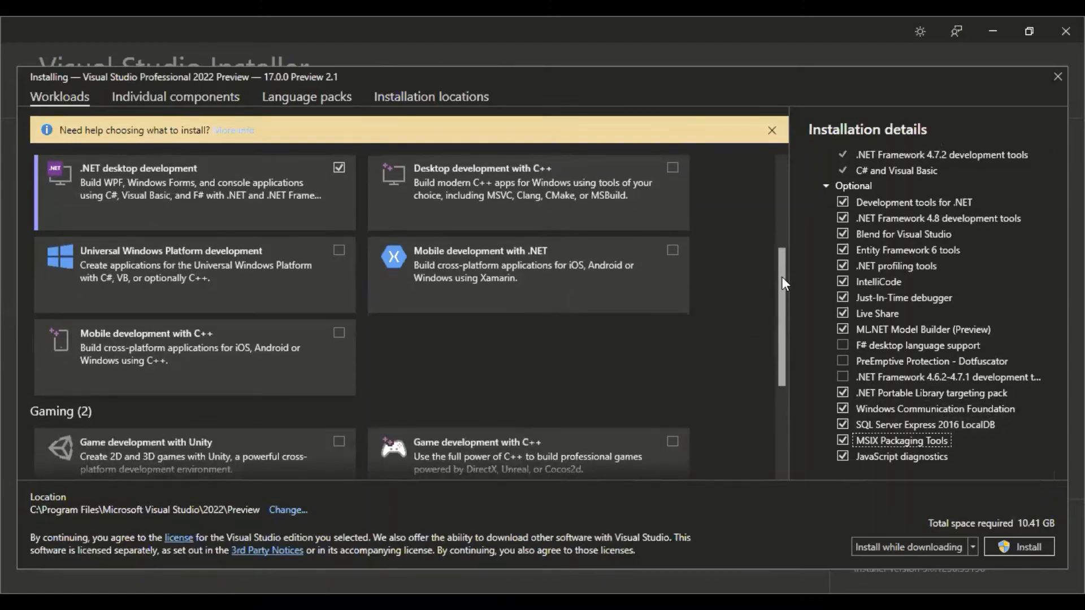
click(672, 250)
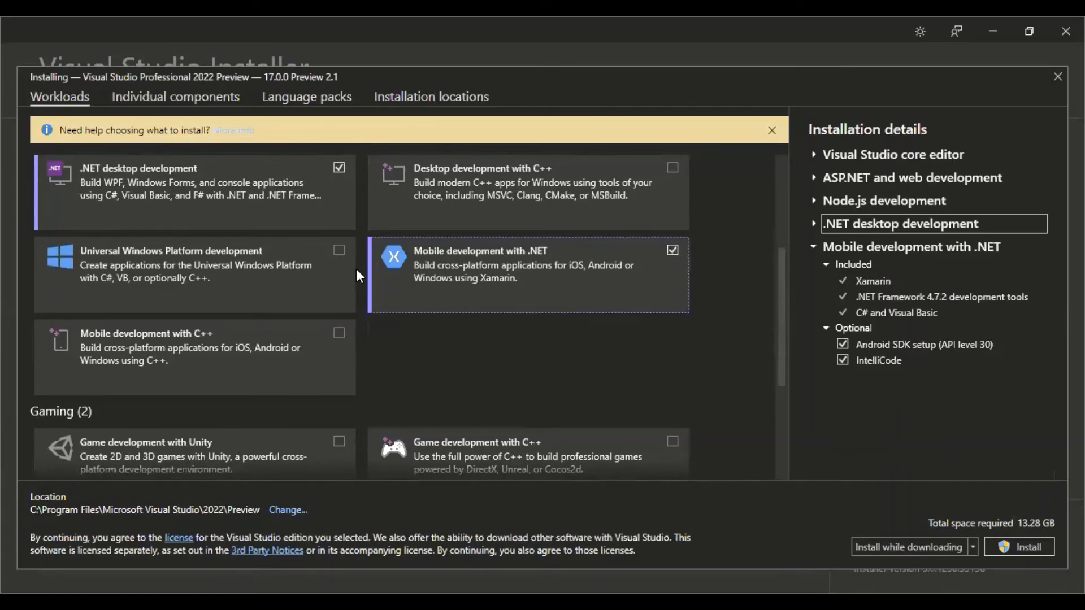
click(340, 253)
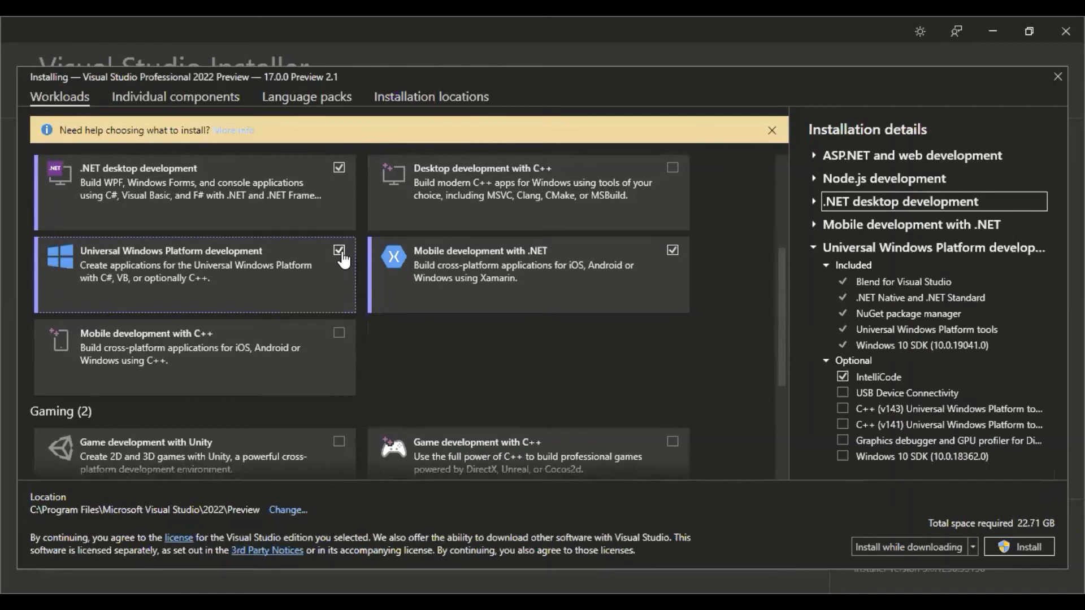
Include the optional USB Device Connectivity and Windows 10 SDK (10.0.18362.0) components in the Universal Windows Platform development workload
mouse_move(172, 274)
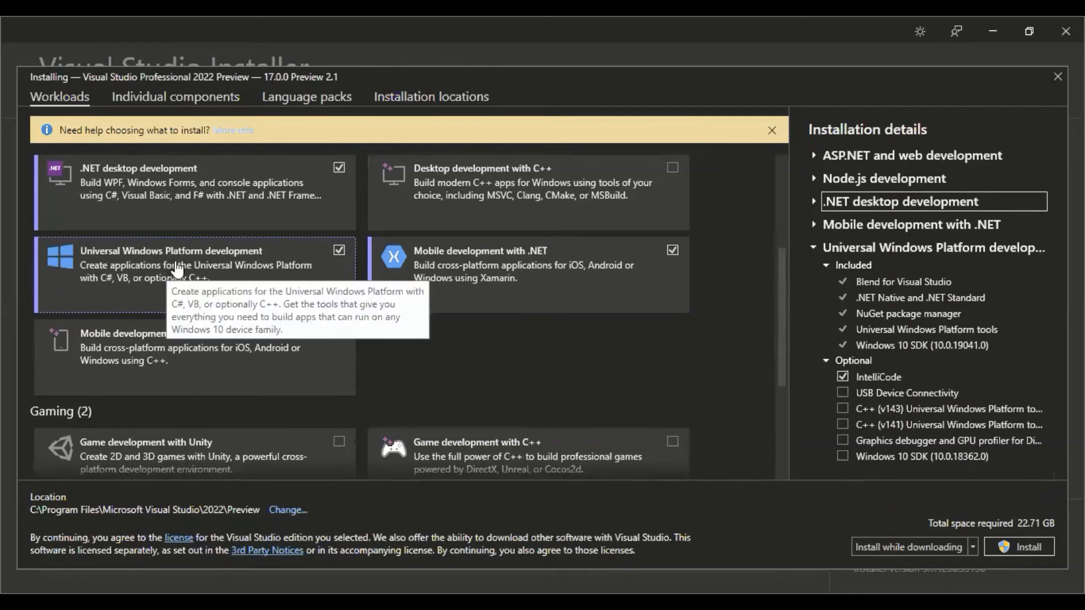
click(843, 391)
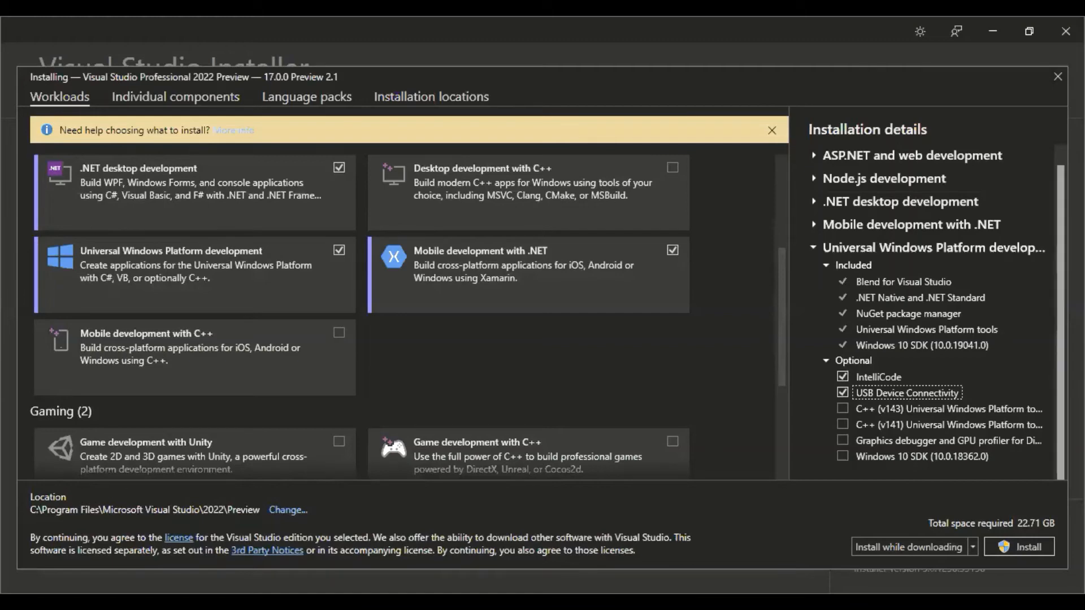
click(842, 455)
click(842, 455)
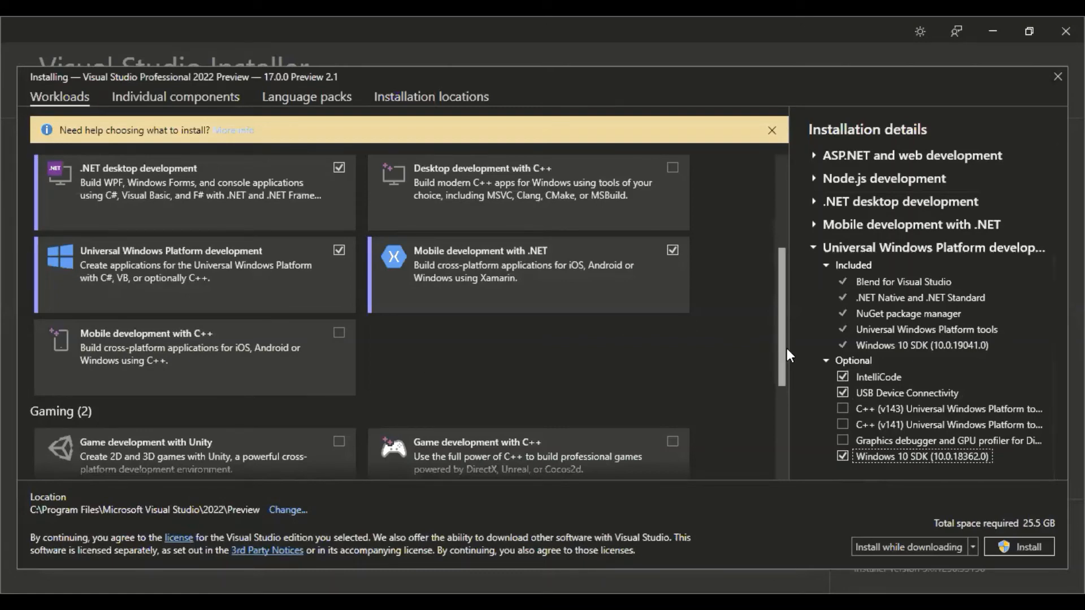
Add the Data storage and processing workload from Other Toolsets to the installation
scroll(792, 401, down, 2)
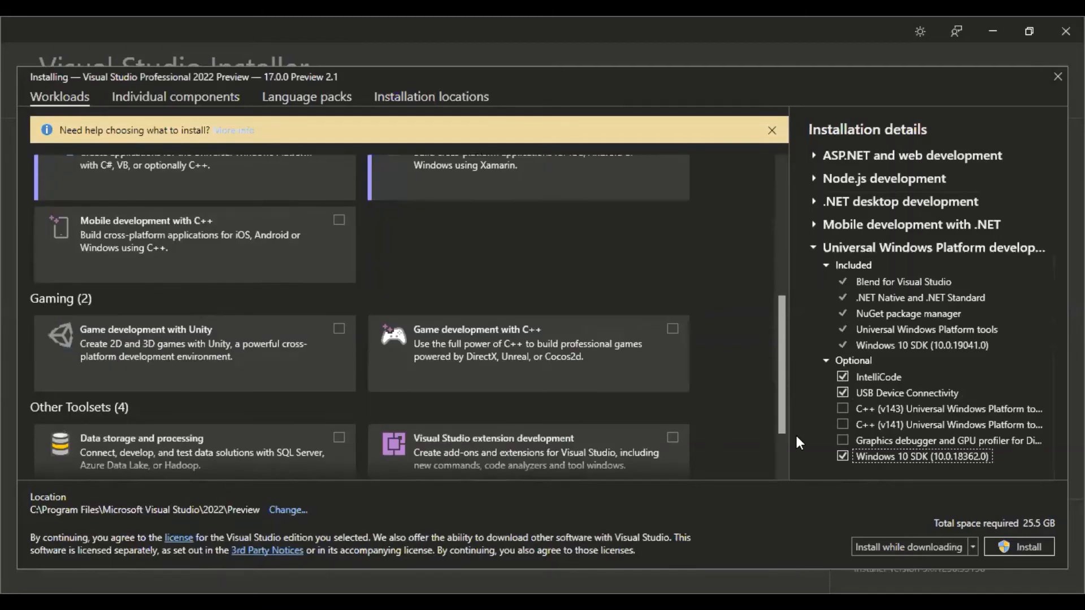
scroll(796, 436, down, 2)
click(338, 329)
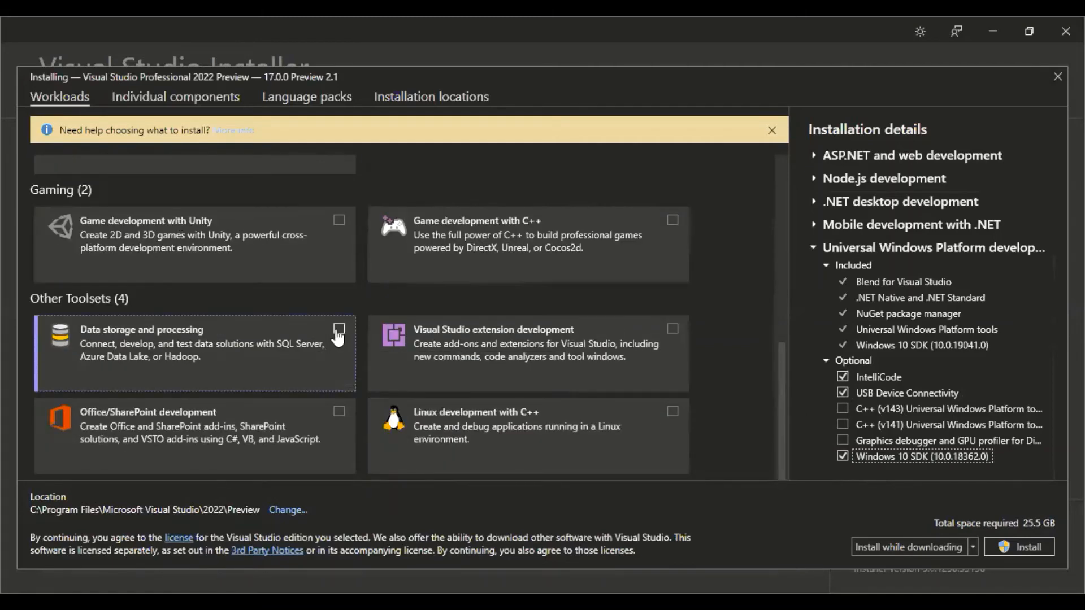
click(339, 330)
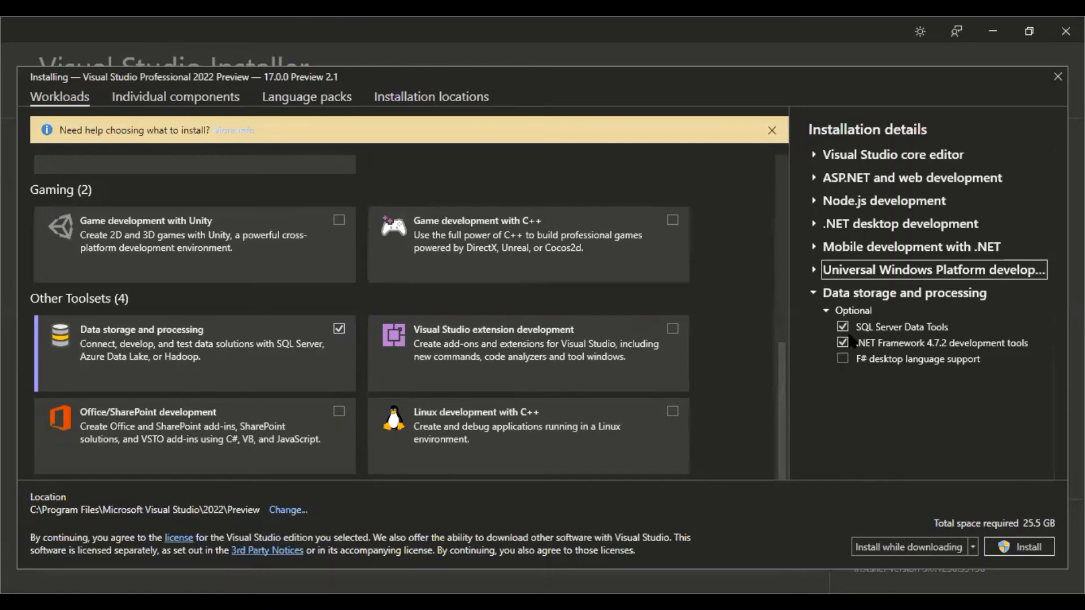
Add the Visual Studio extension development workload and include its optional Modeling SDK and .NET Compiler Platform SDK components
click(672, 329)
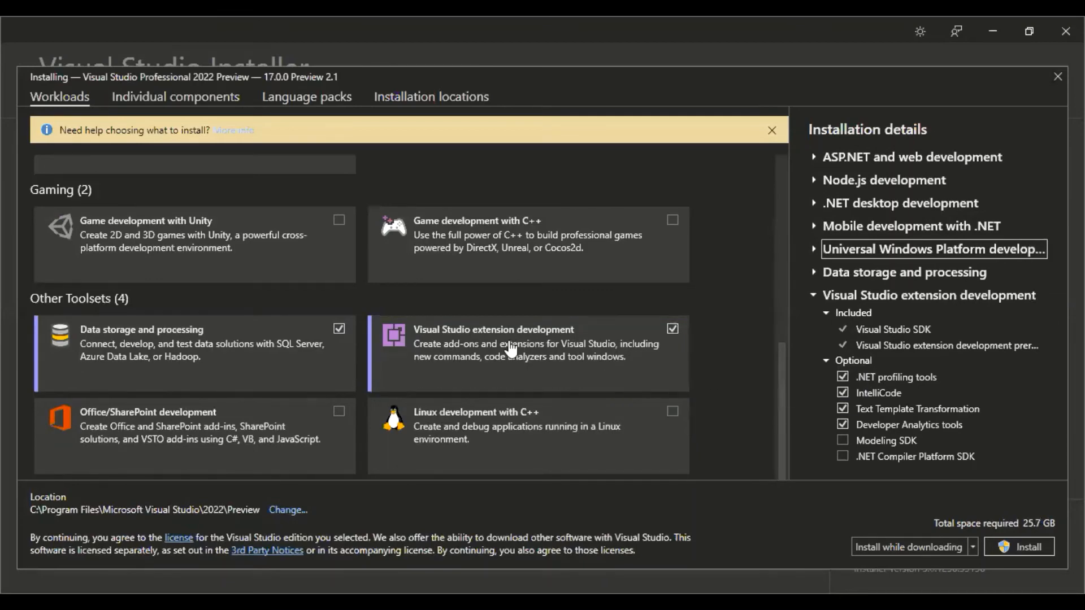
click(449, 363)
click(449, 363)
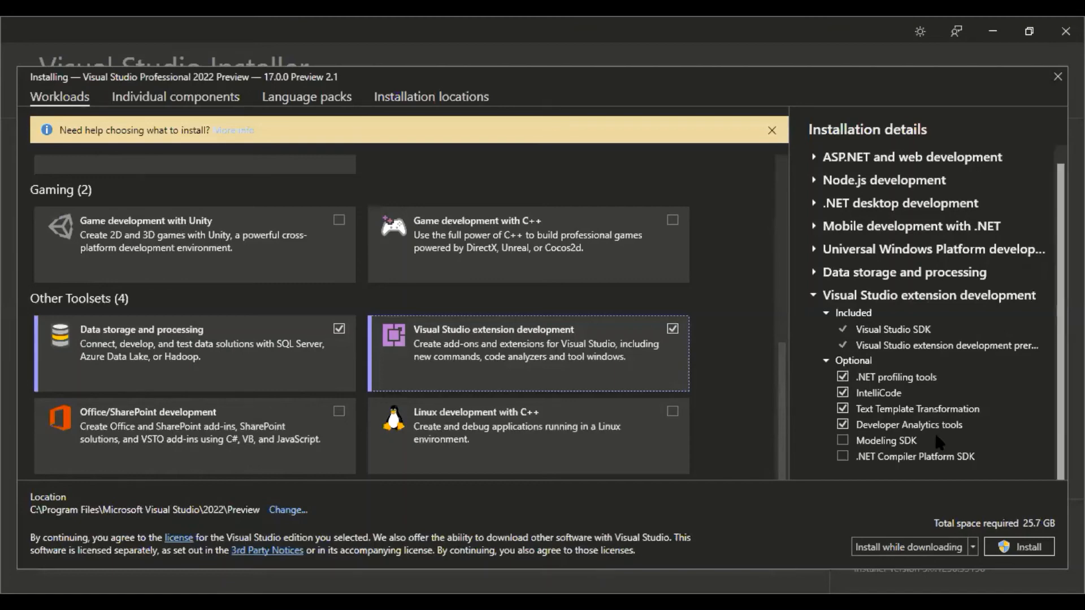
click(840, 450)
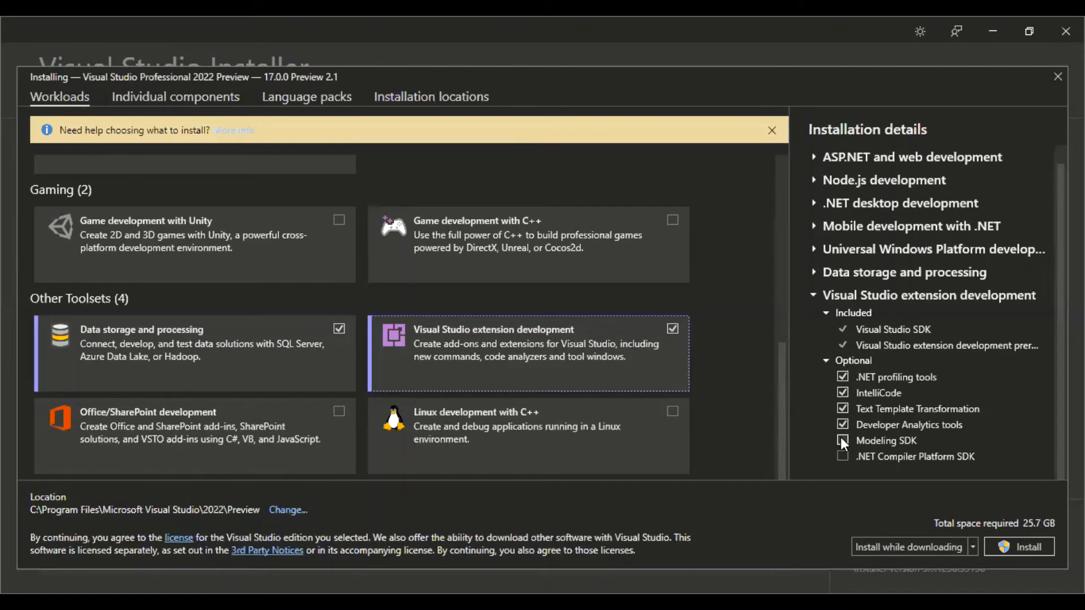
click(842, 440)
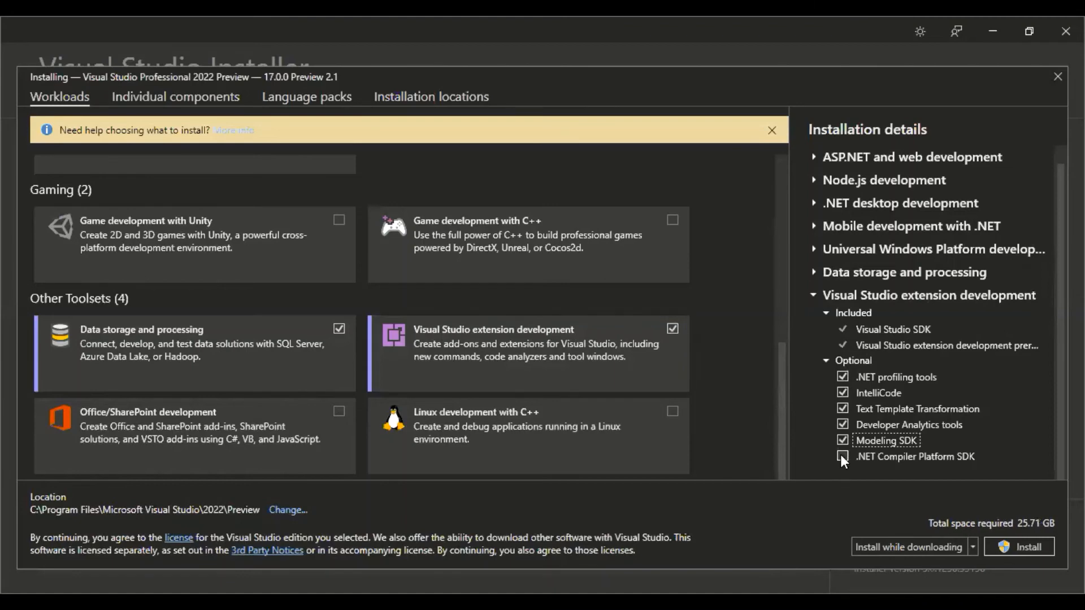
click(842, 457)
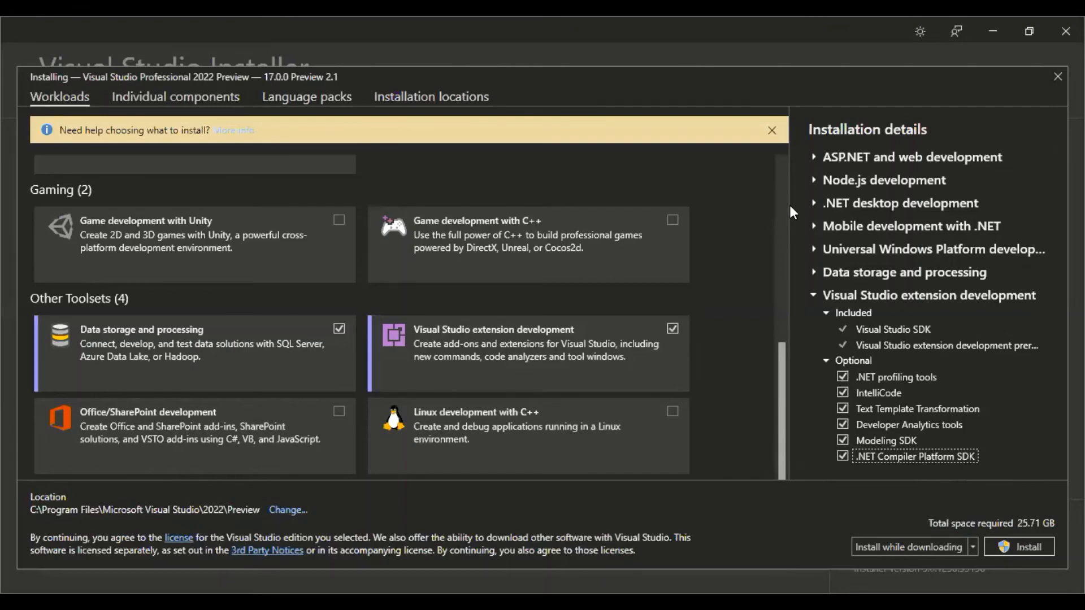
Add the .NET 5.0 Runtime to the installation as an individual component
scroll(787, 192, up, 10)
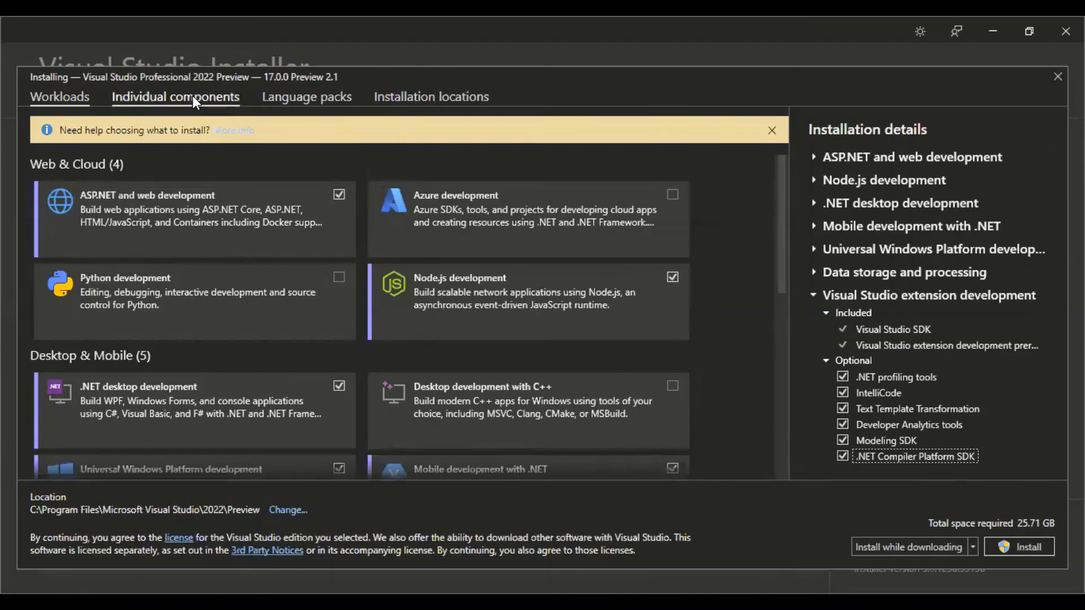
click(192, 97)
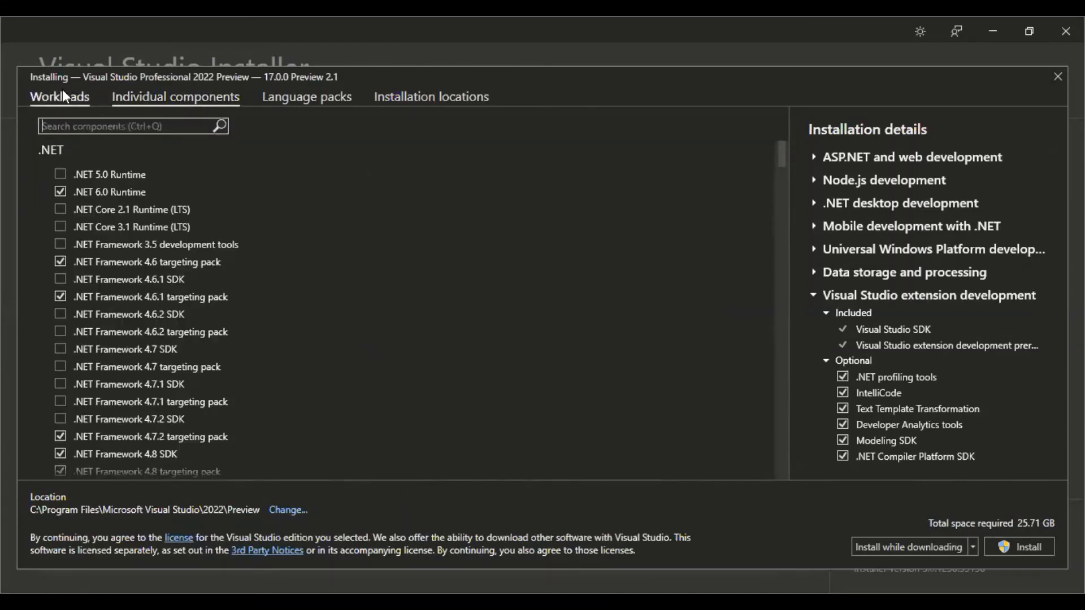
click(62, 94)
click(157, 99)
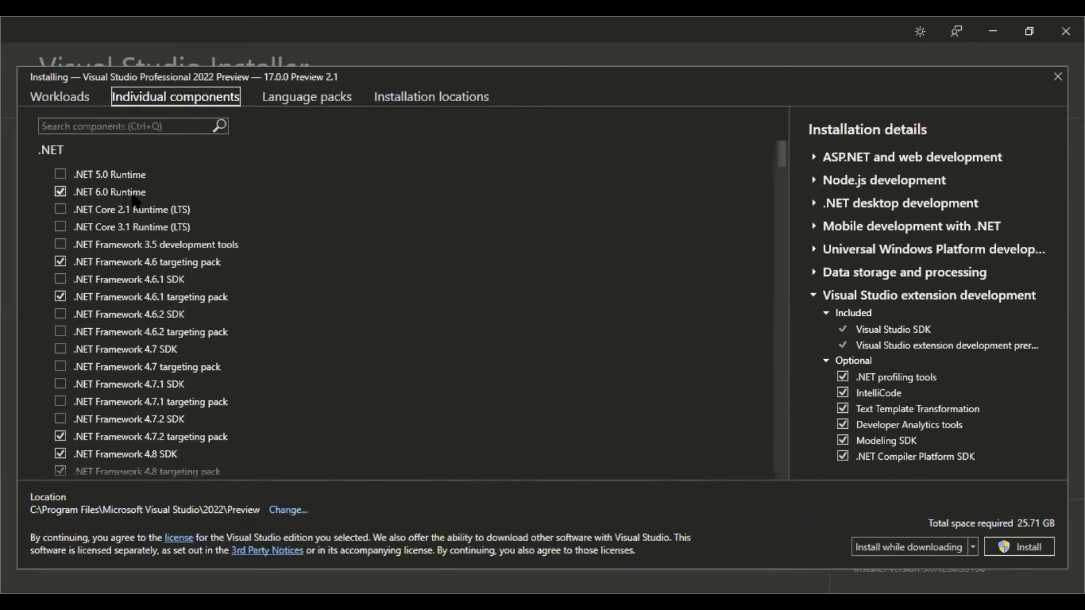
mouse_move(100, 197)
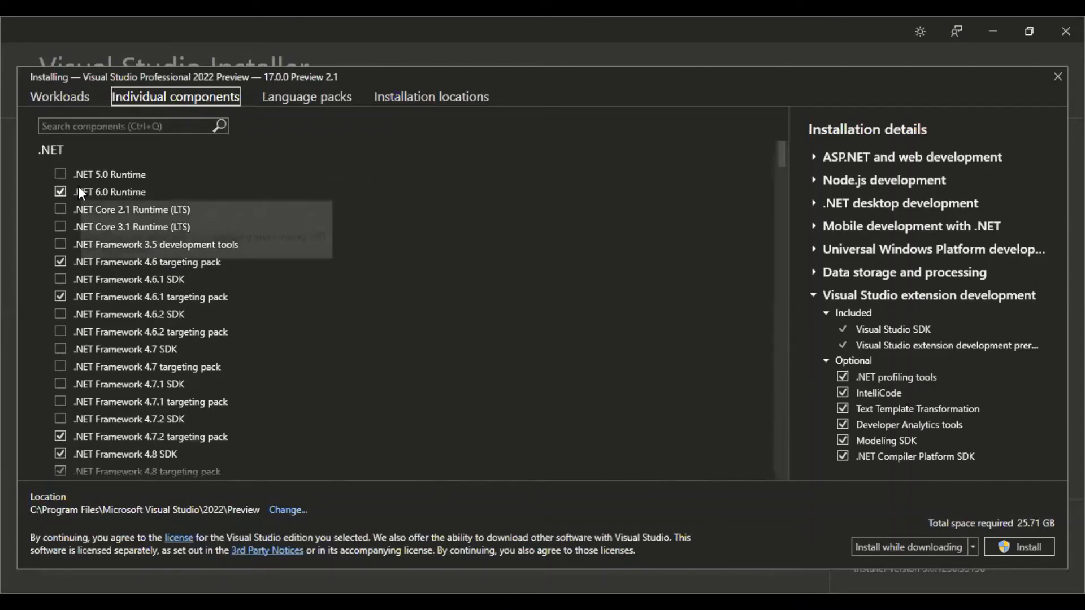
click(114, 182)
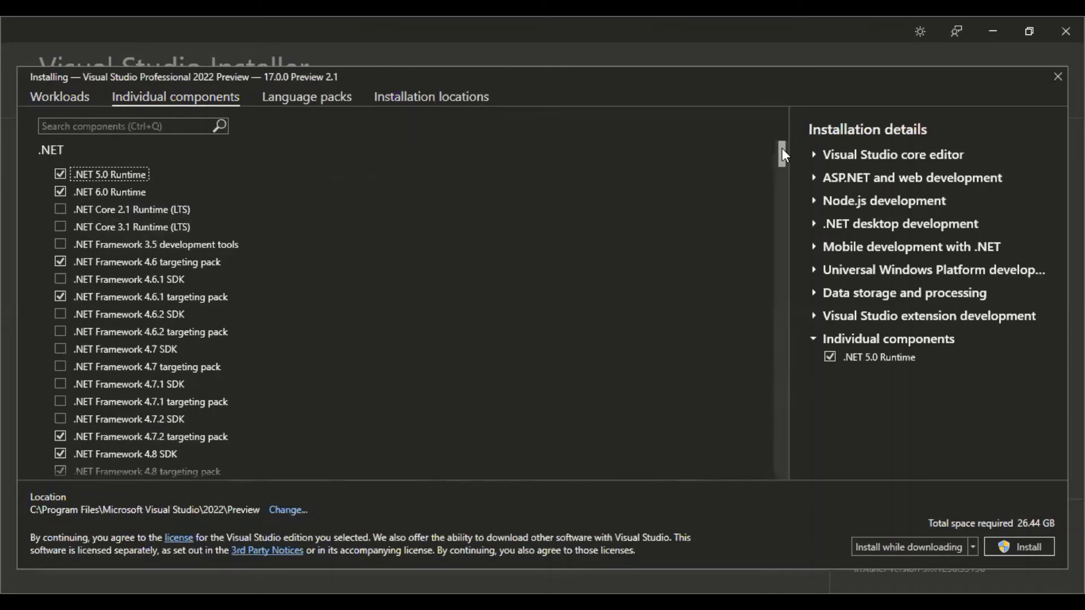
Add the individual .NET component Web development tools for .NET Core 2.1 to the installation
drag(782, 150, 782, 170)
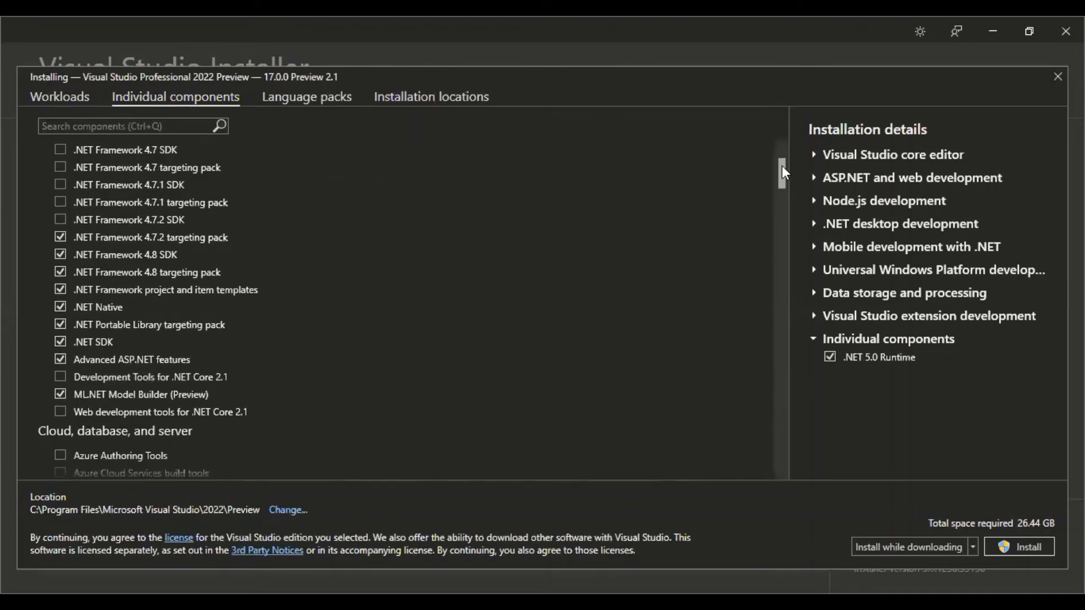
drag(782, 171, 783, 175)
scroll(782, 171, down, 1)
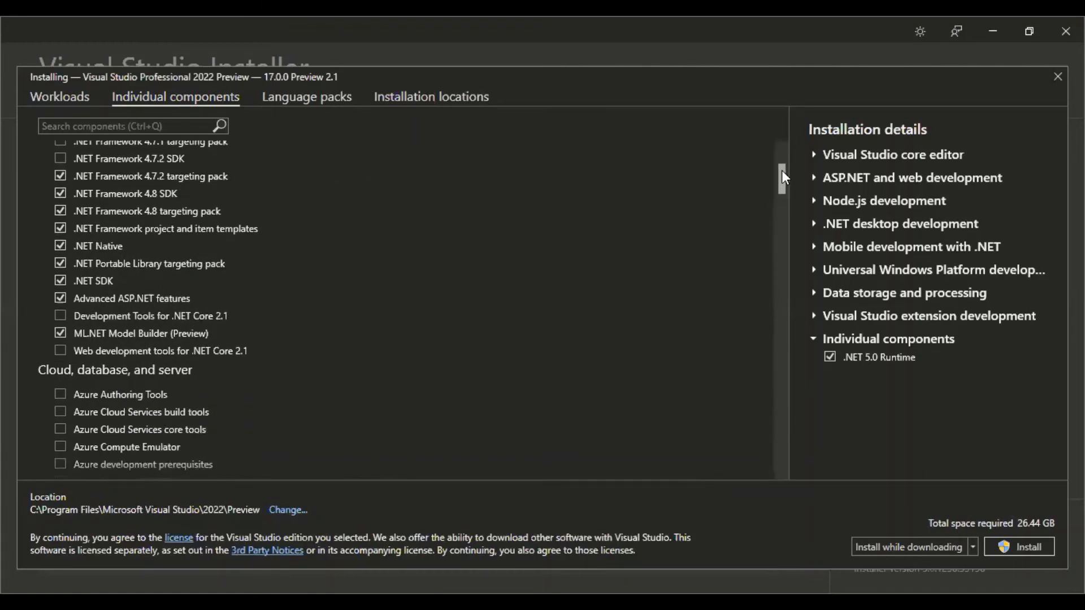
drag(782, 171, 782, 173)
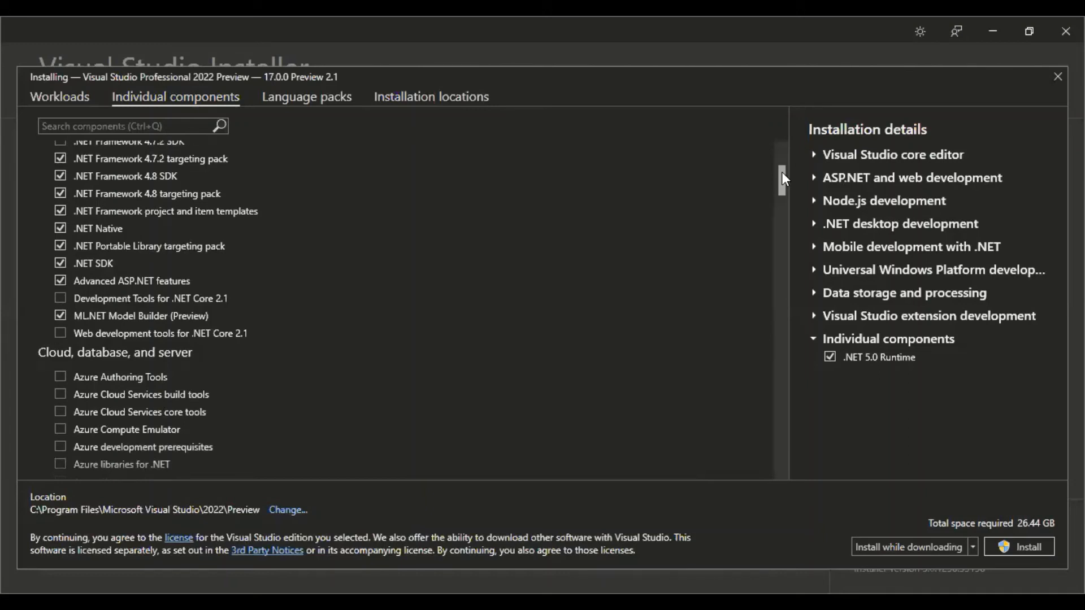
scroll(782, 174, down, 1)
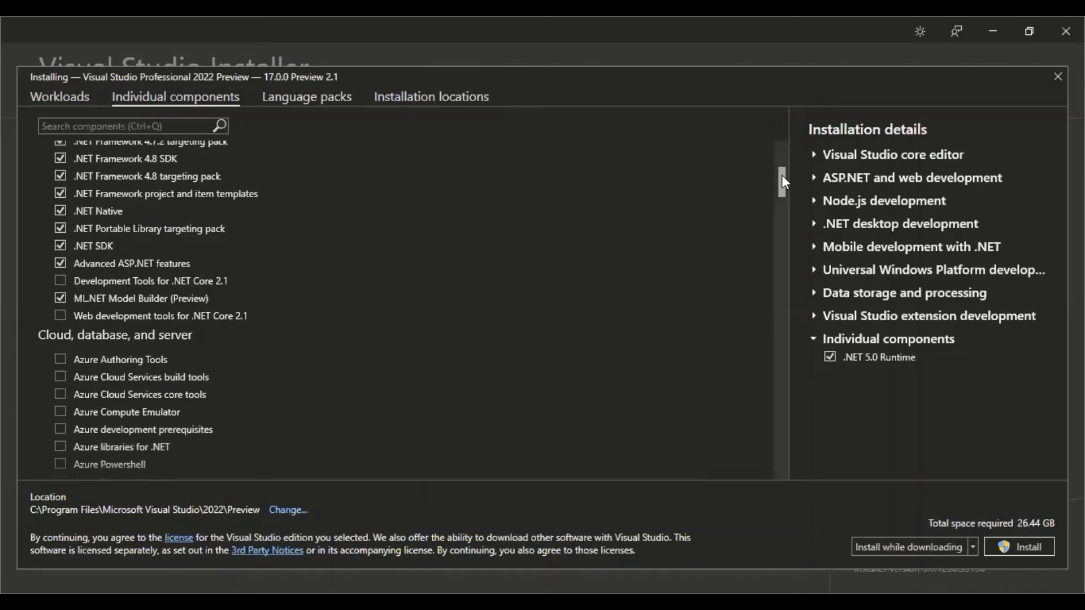
scroll(782, 175, down, 1)
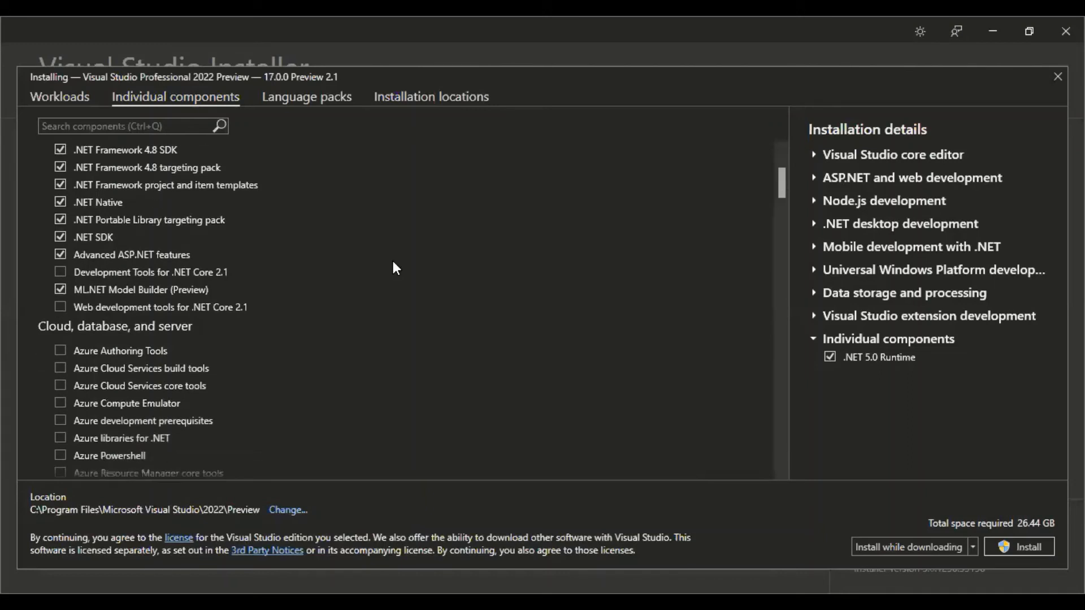
click(60, 308)
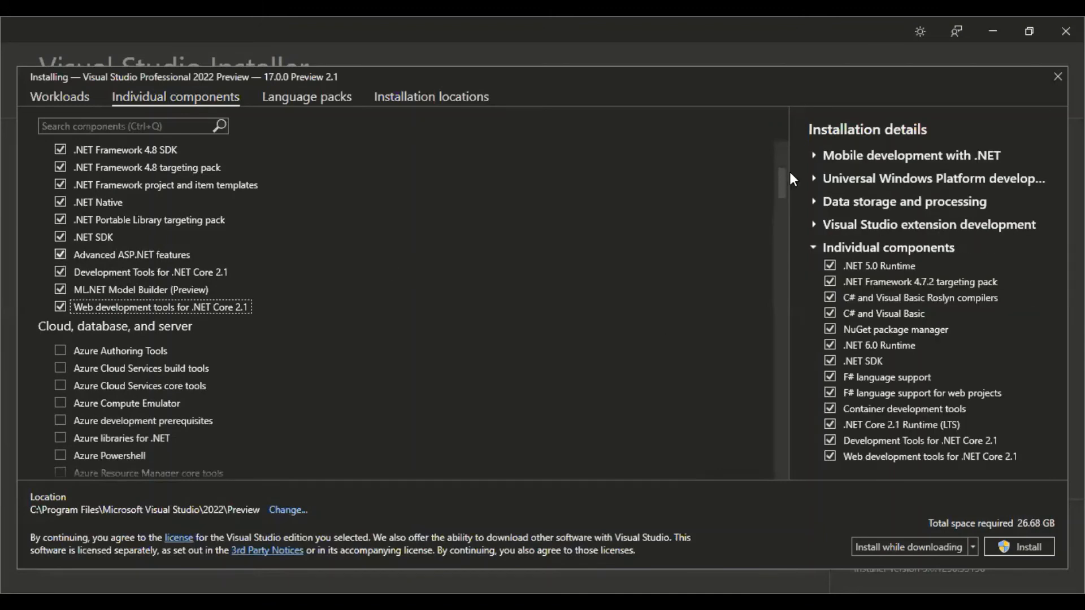
Add the Class Designer, ClickOnce Publishing, Dependency Validation and DGML editor code tools to the individual components
drag(784, 179, 784, 194)
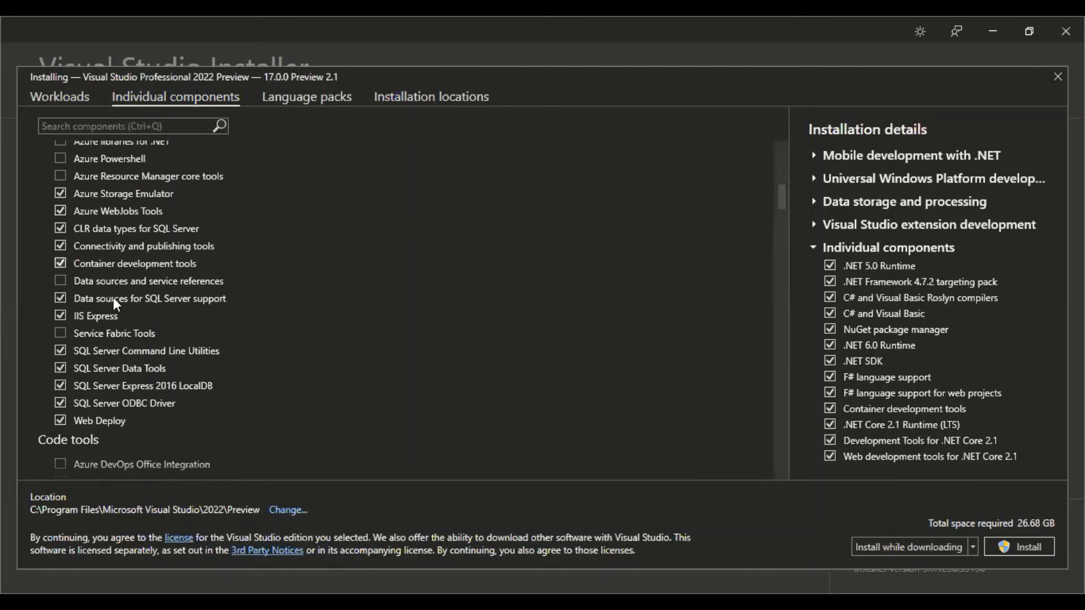
mouse_move(113, 303)
mouse_move(100, 405)
drag(782, 199, 781, 219)
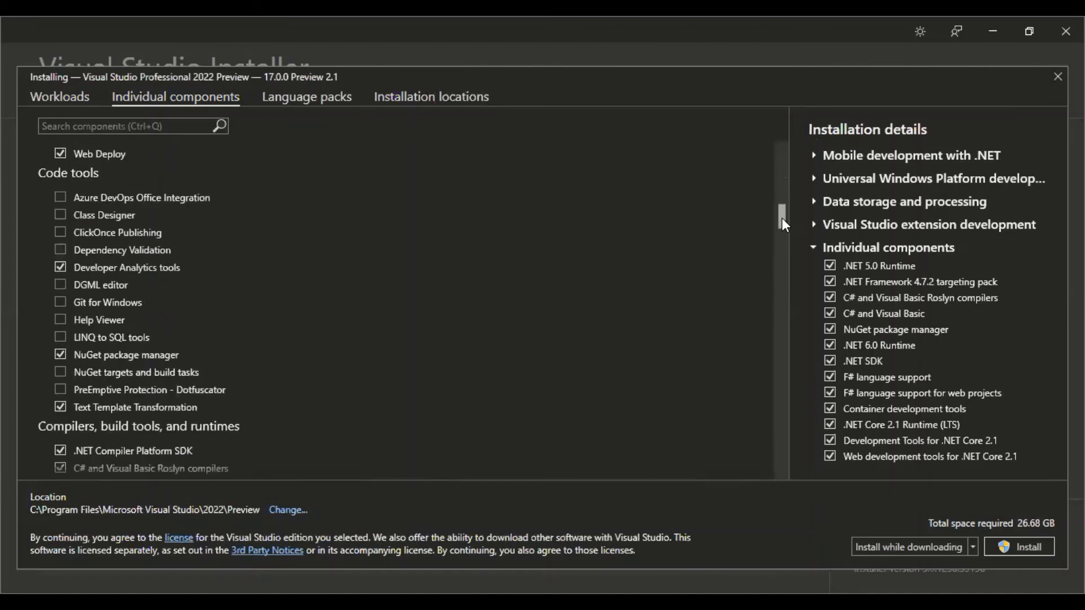
click(60, 215)
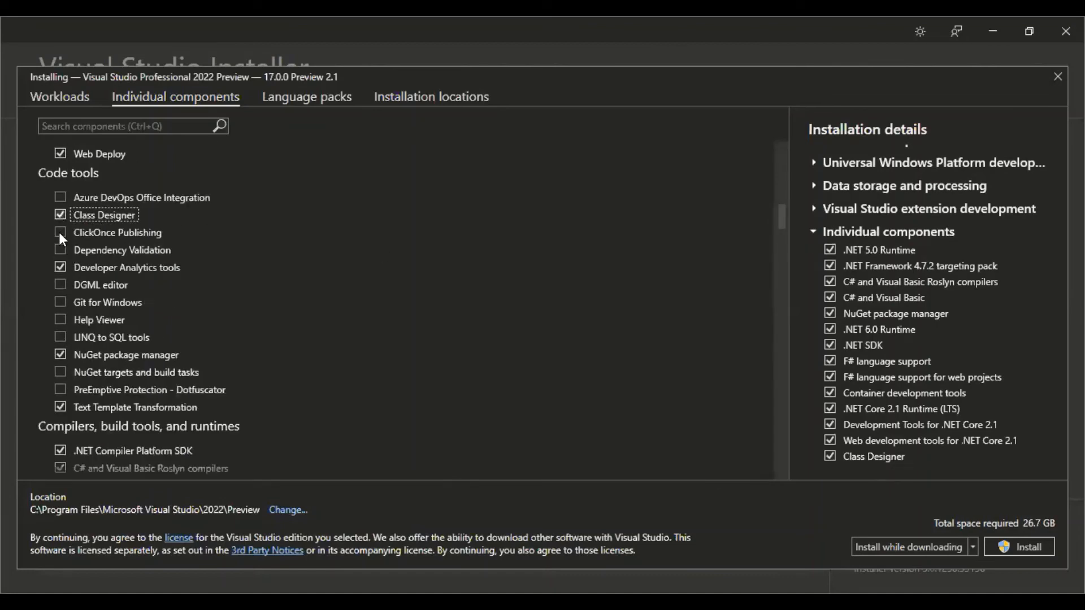
click(60, 232)
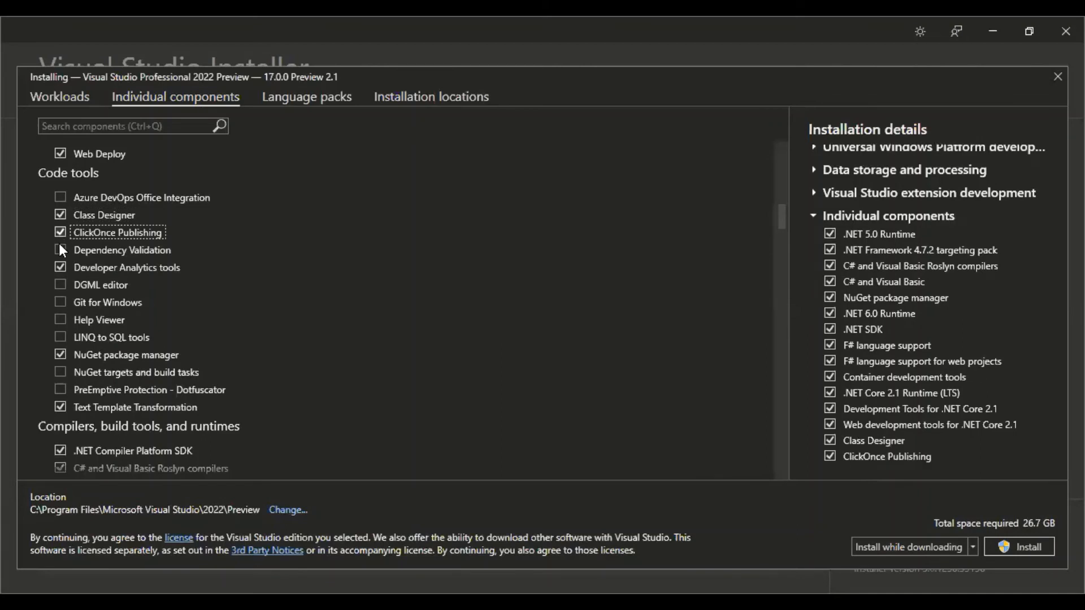
click(60, 250)
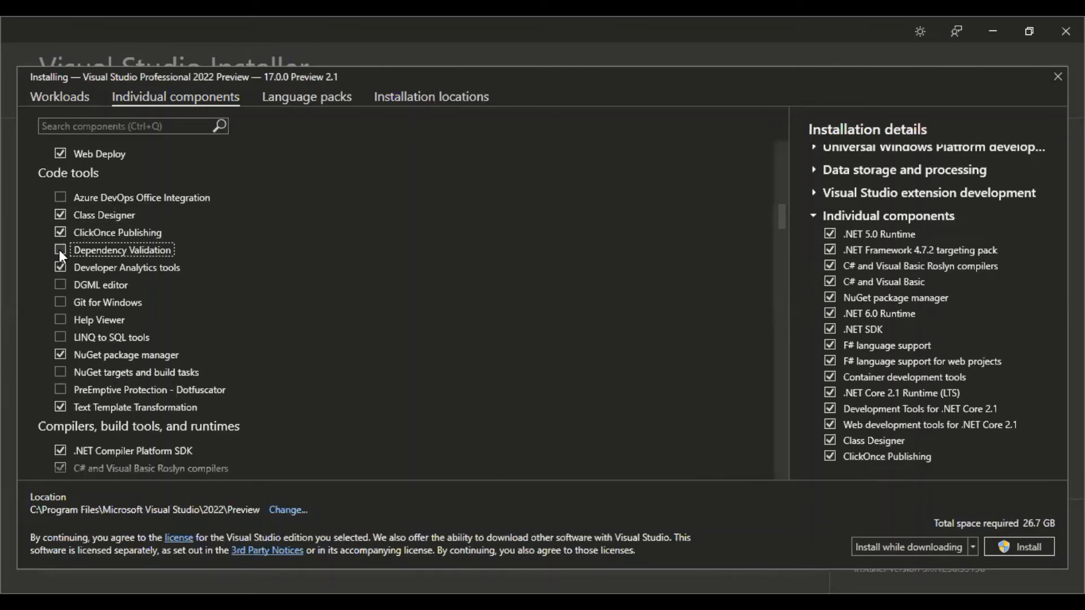
click(59, 282)
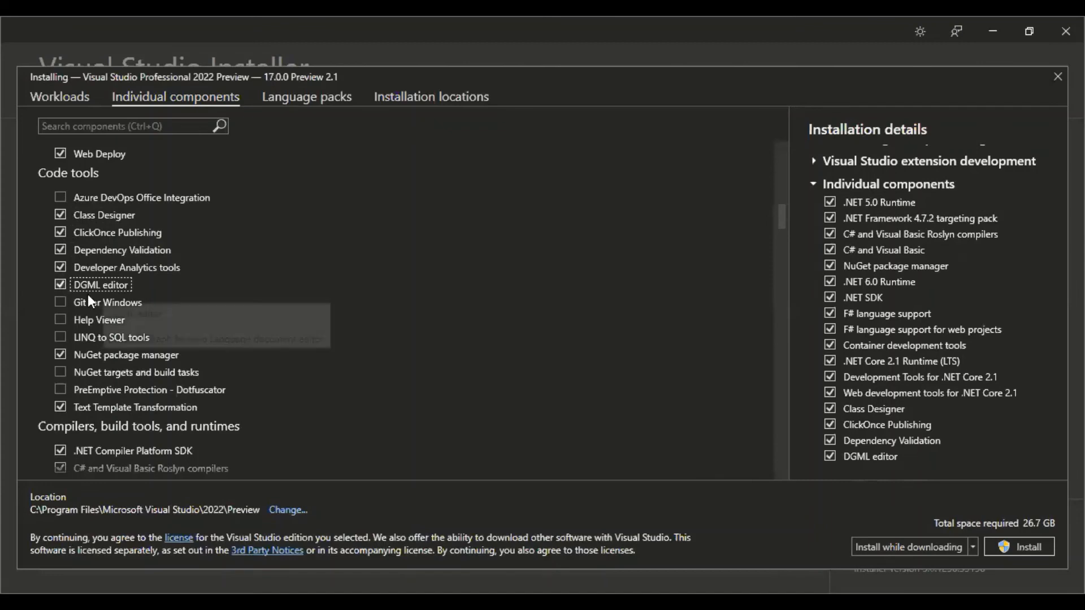
Add the Git for Windows, Help Viewer and LINQ to SQL tools code tools to the individual components
click(60, 303)
click(60, 321)
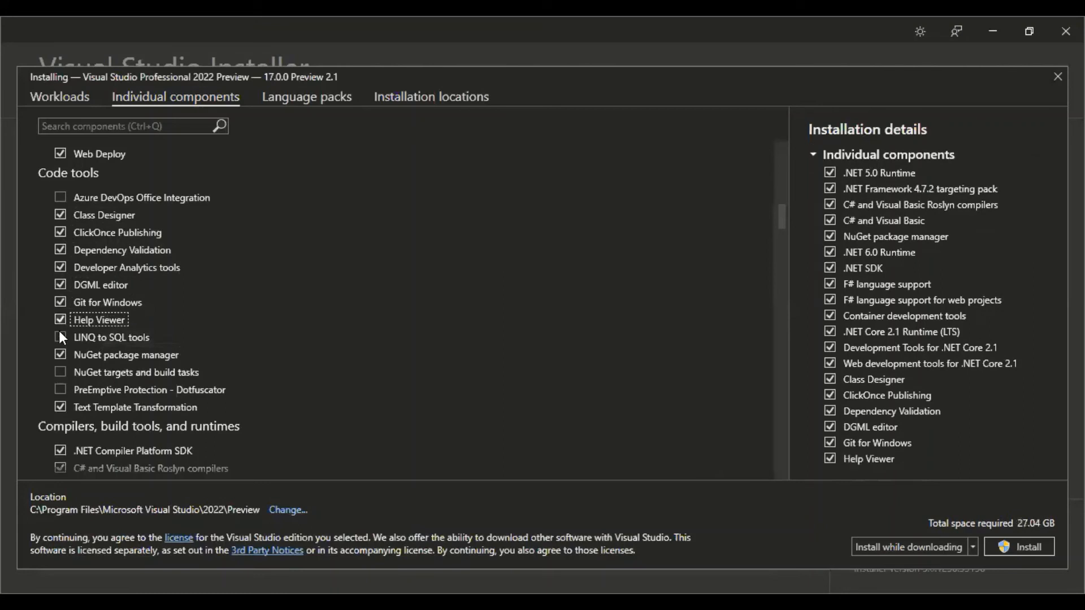
click(60, 337)
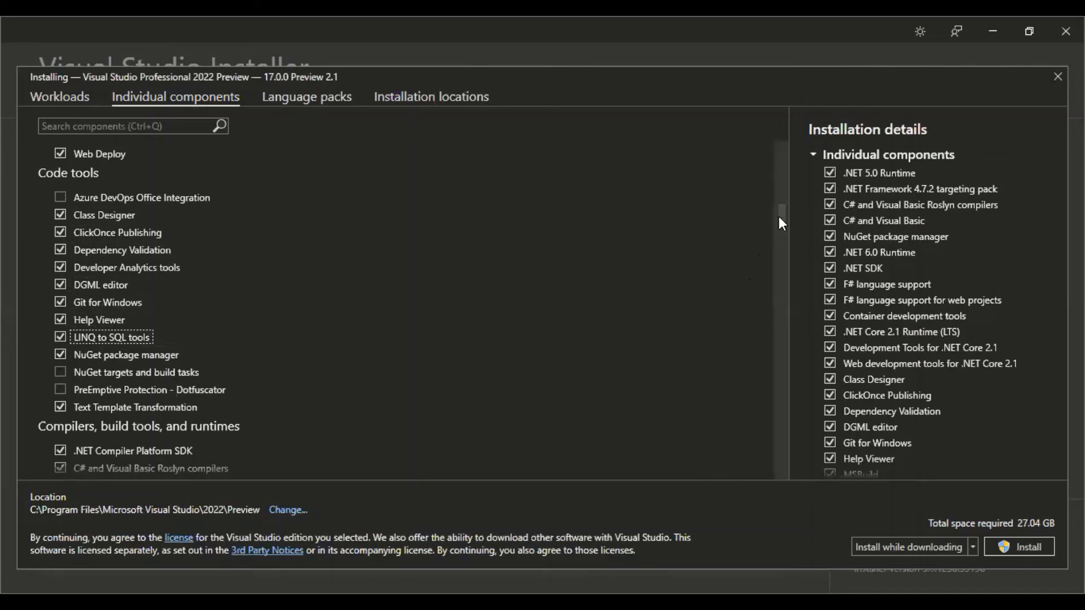
Add Python 3 64-bit (3.9.5) from the compilers, build tools and runtimes group to the installation
drag(782, 216, 783, 242)
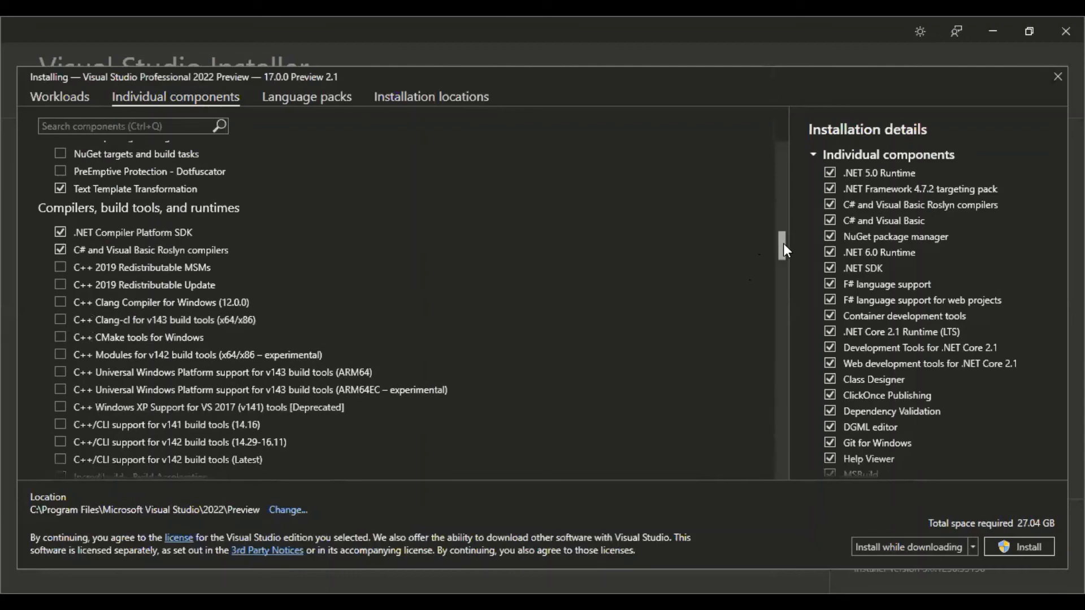
scroll(784, 264, down, 6)
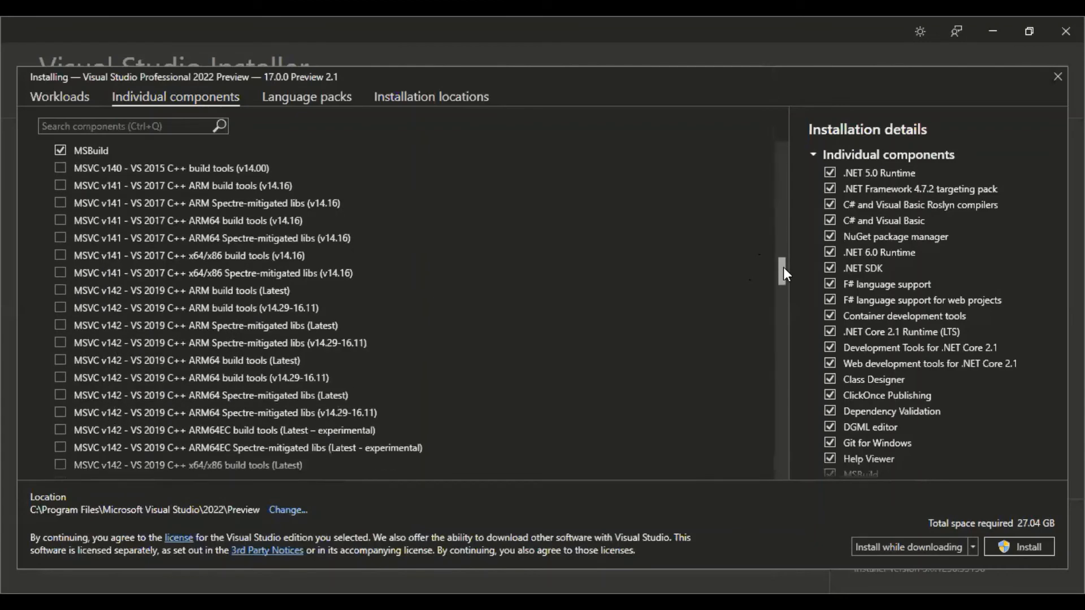
scroll(784, 282, down, 3)
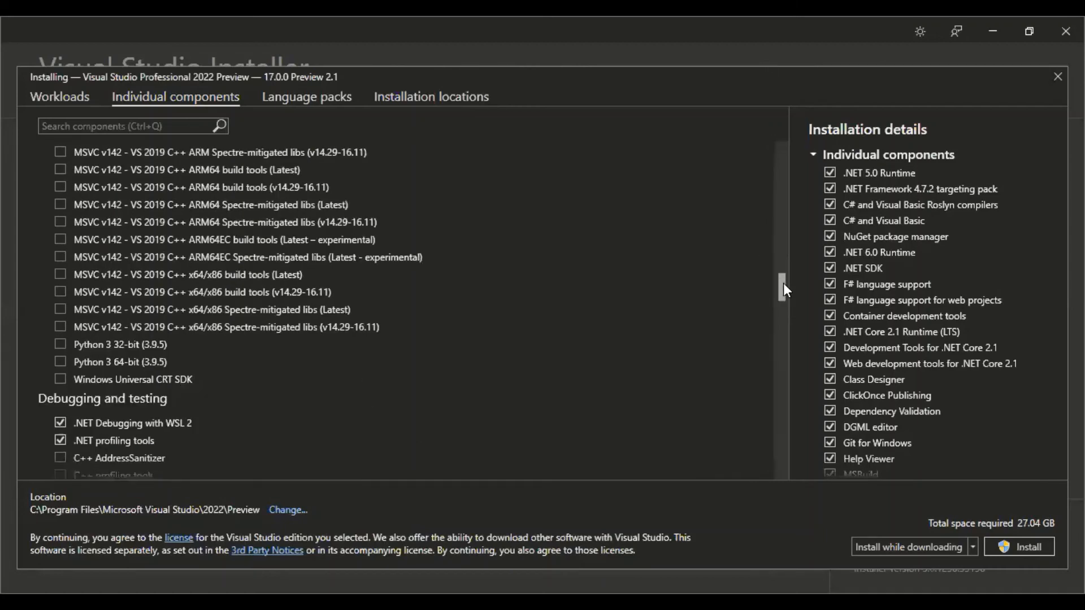
scroll(783, 286, down, 1)
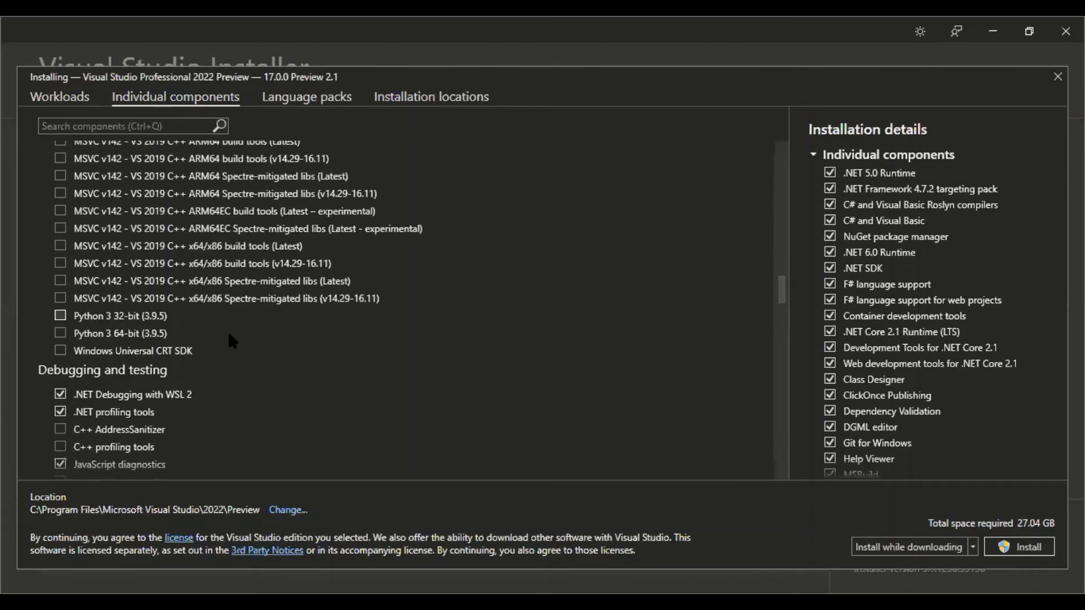
click(61, 334)
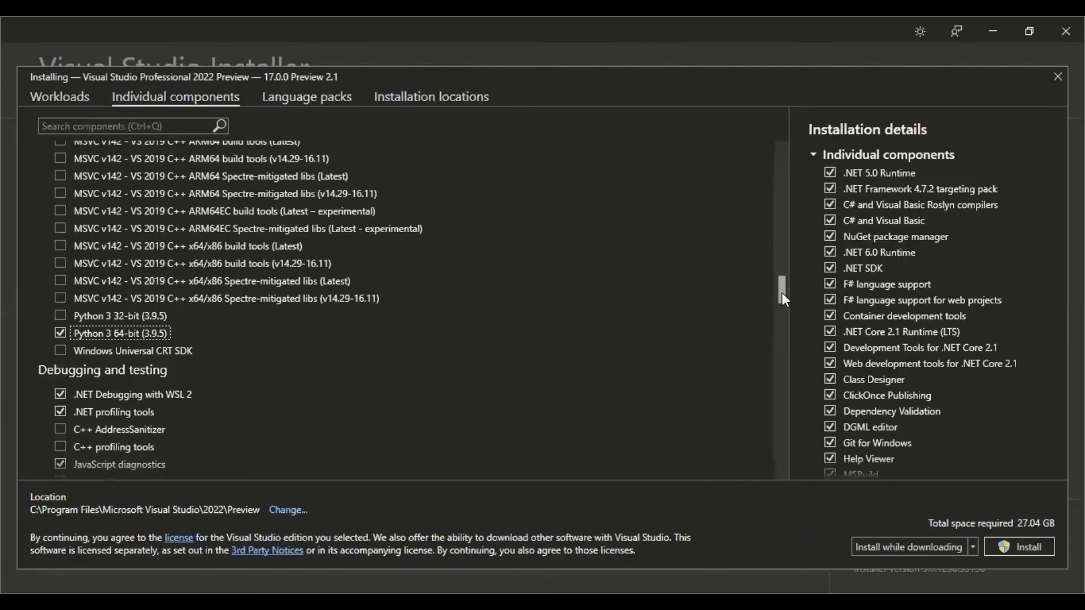
Add Windows Workflow Foundation from the development activities group to the installation
scroll(782, 298, down, 3)
scroll(782, 301, down, 1)
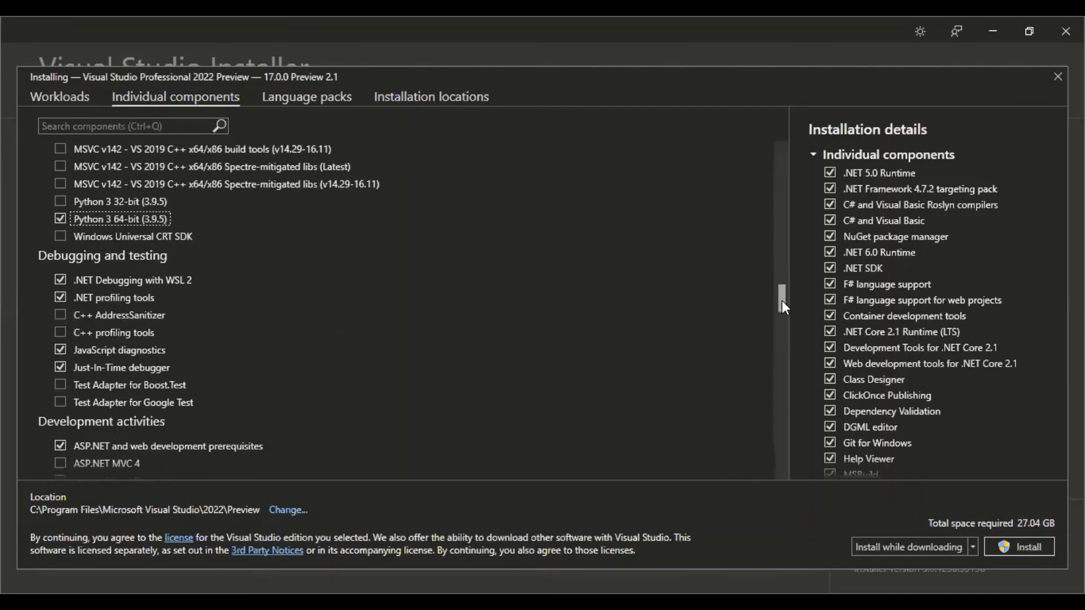
scroll(782, 306, down, 1)
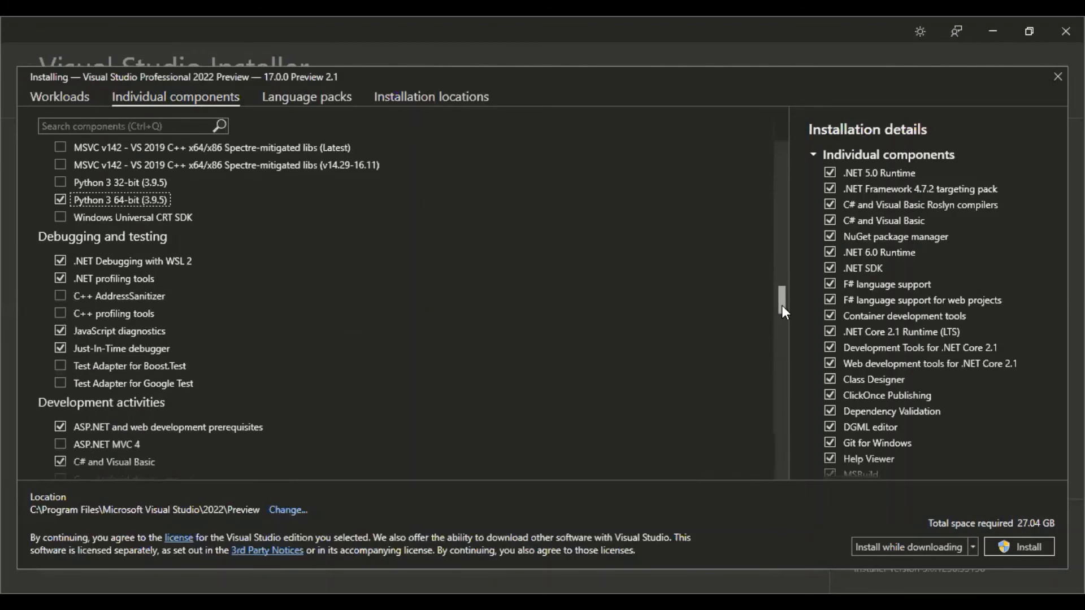
scroll(782, 306, down, 2)
scroll(782, 310, up, 5)
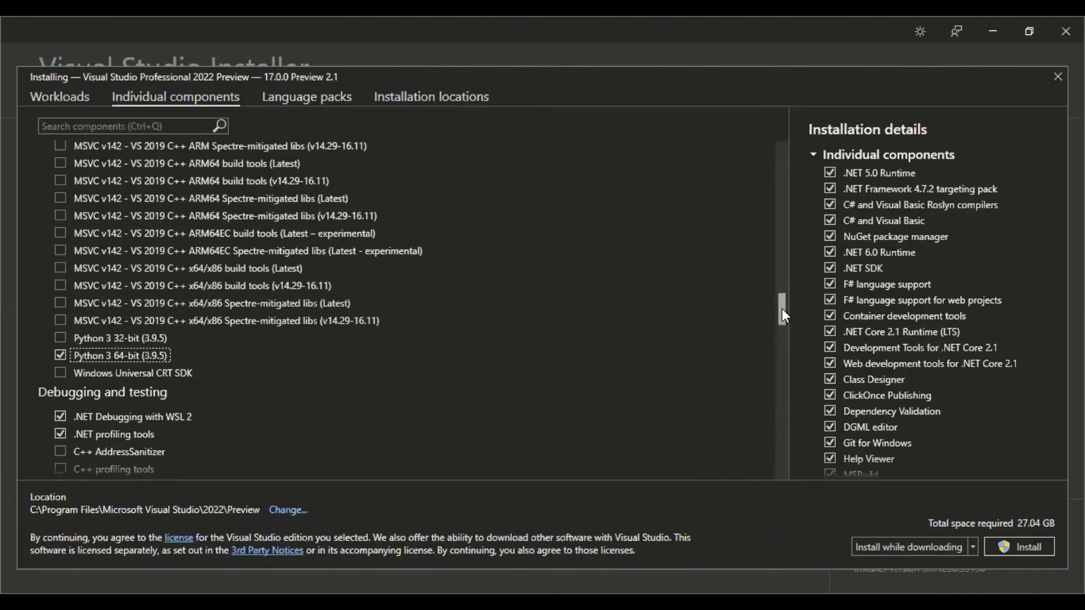
scroll(781, 309, down, 3)
drag(783, 325, 782, 351)
scroll(783, 351, down, 8)
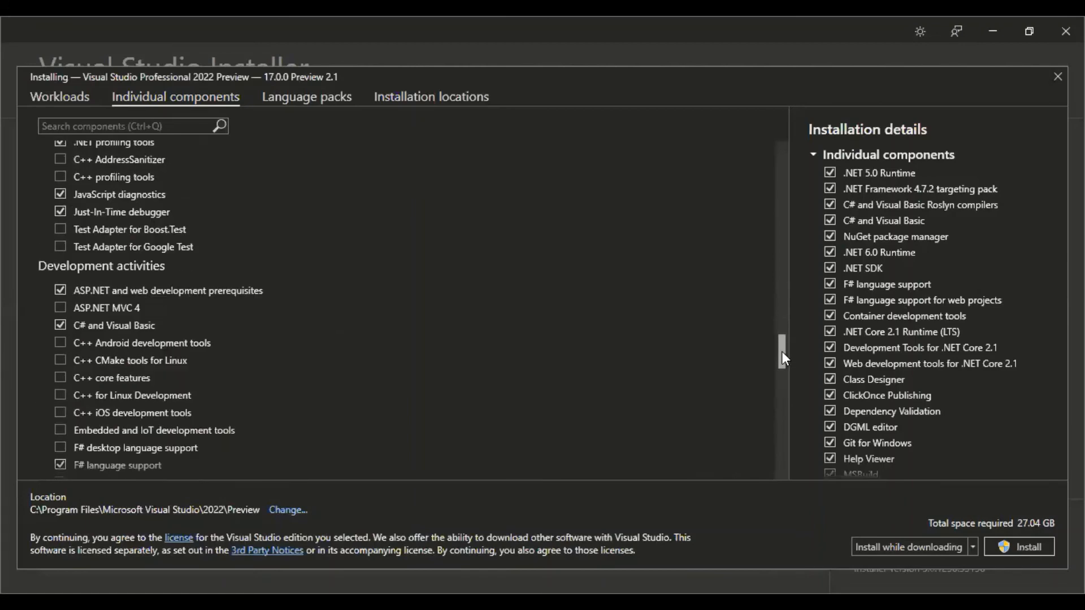
scroll(782, 352, down, 1)
scroll(782, 351, down, 1)
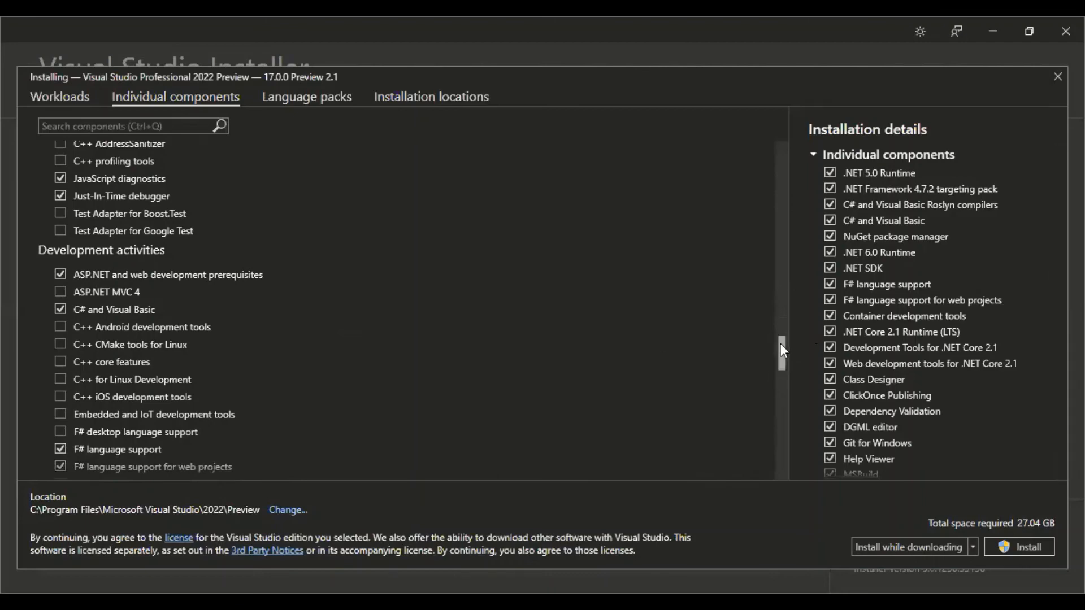
scroll(780, 355, down, 5)
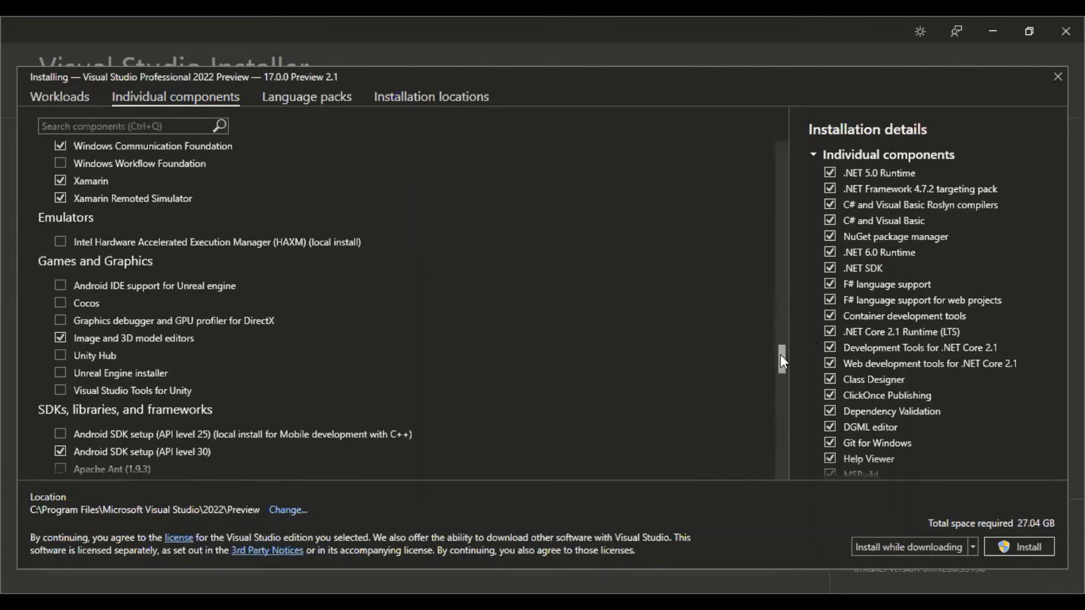
scroll(781, 359, down, 1)
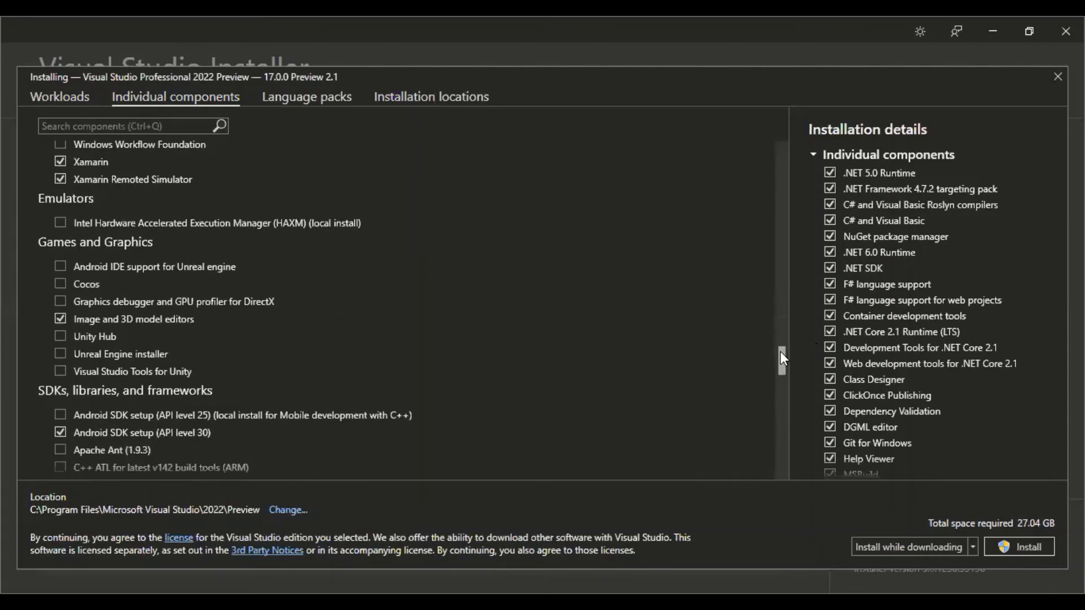
scroll(781, 329, up, 10)
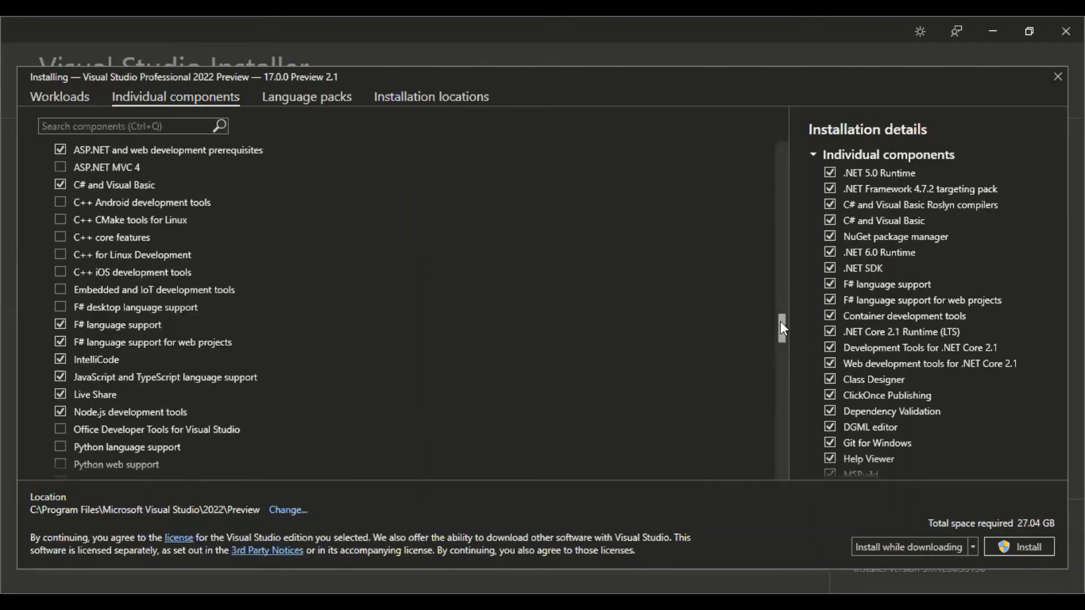
scroll(781, 326, up, 1)
drag(780, 325, 781, 327)
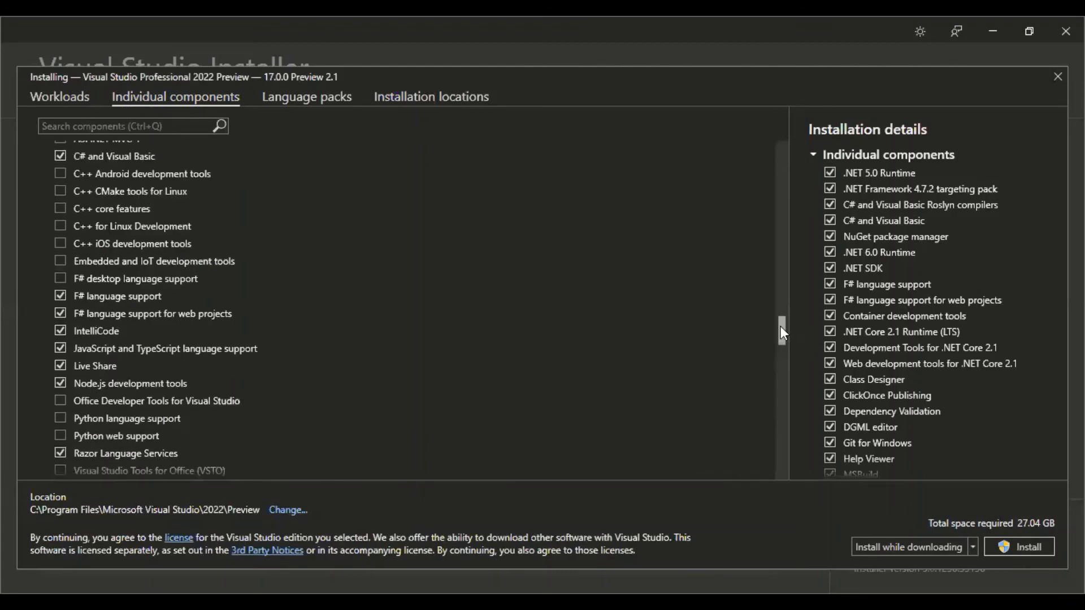
scroll(781, 332, down, 3)
scroll(781, 332, down, 1)
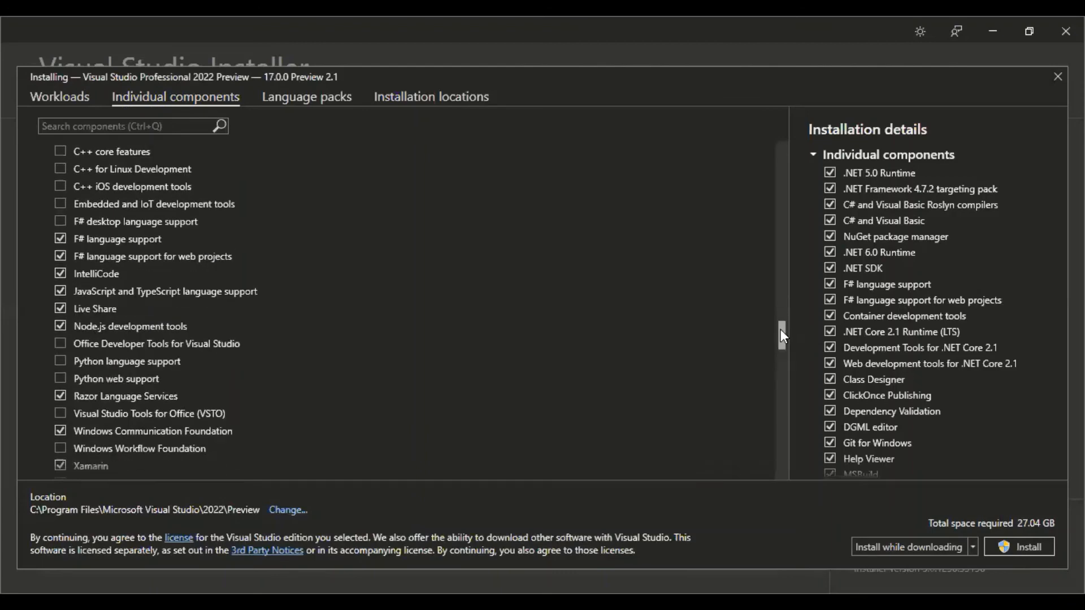
drag(780, 330, 781, 335)
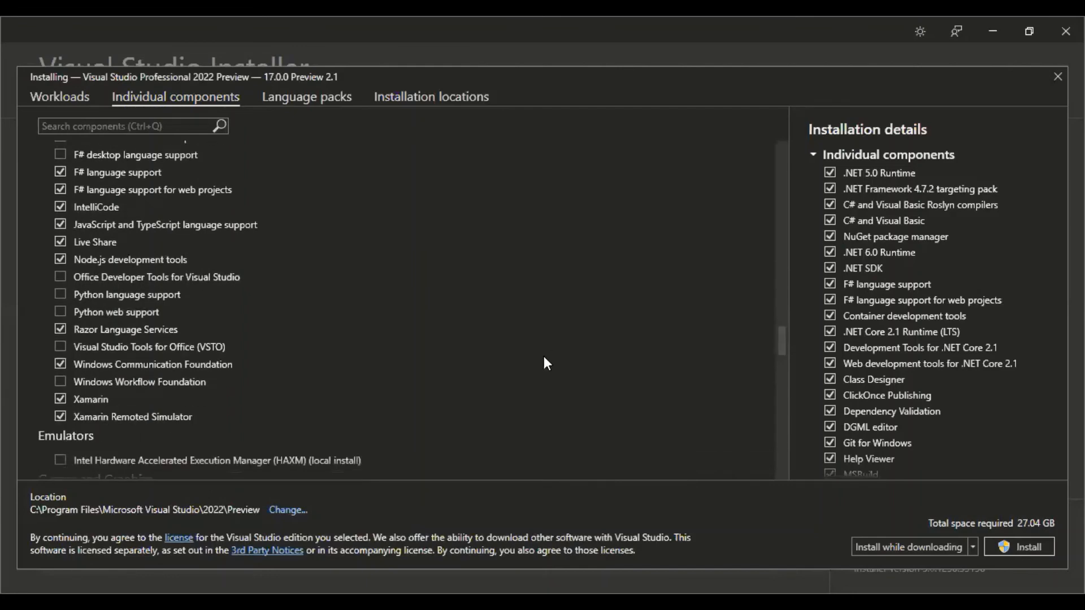
click(59, 383)
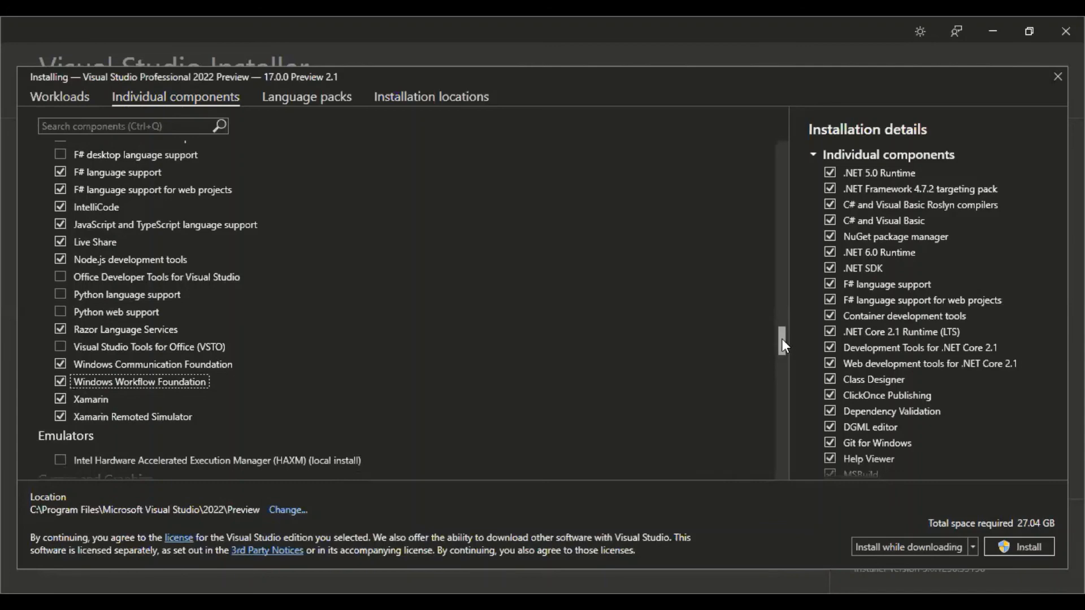
Review the remaining SDKs, libraries and frameworks through the end of the individual components list
drag(781, 342, 781, 466)
scroll(782, 358, down, 1)
scroll(782, 362, down, 1)
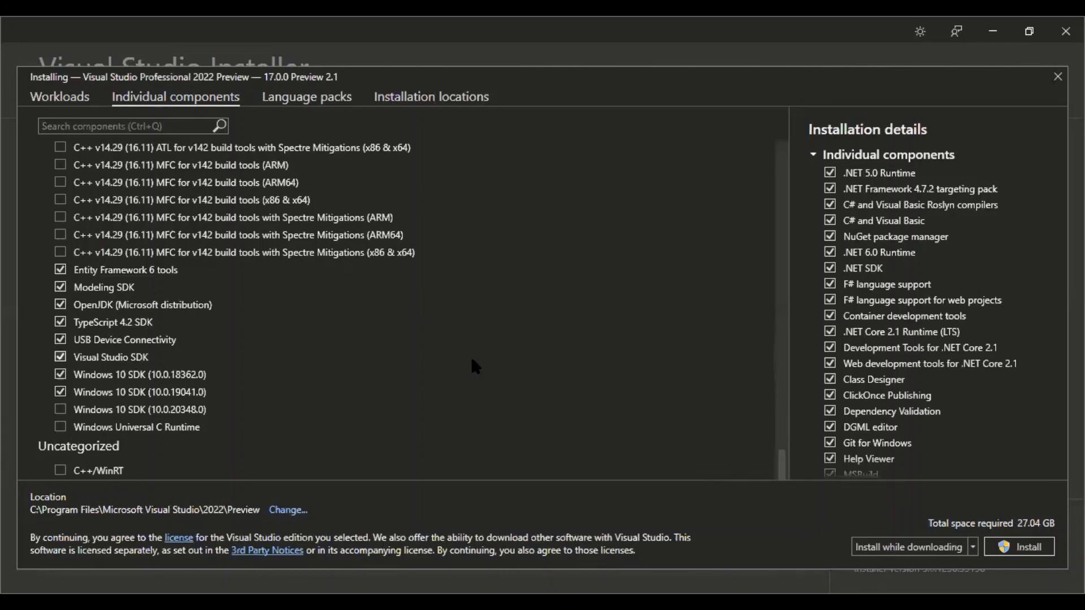
Review the language pack selection and the installation locations for the IDE, download cache and shared components
click(322, 106)
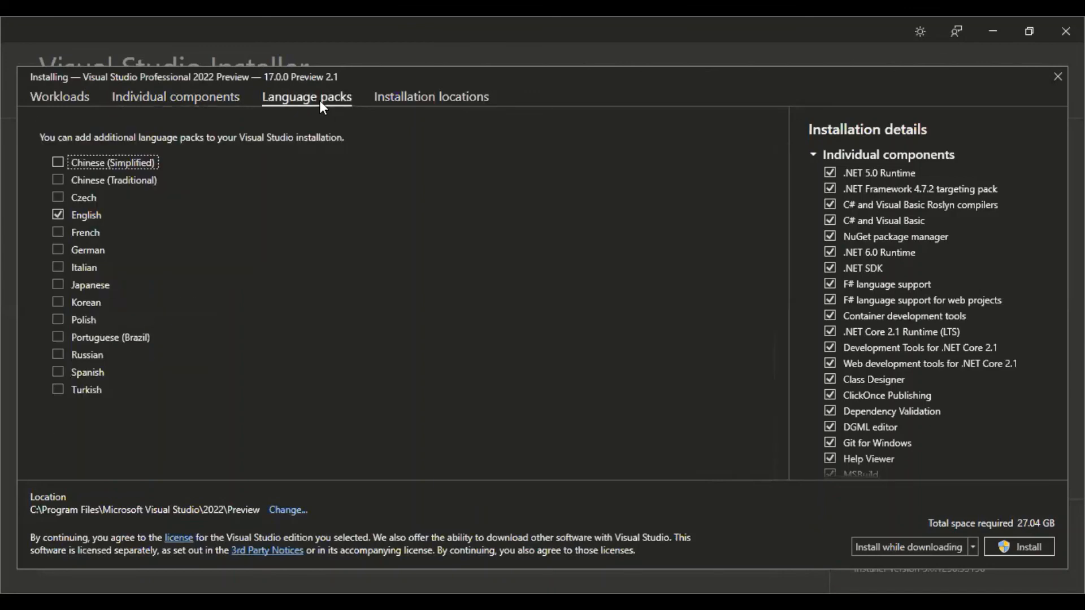
click(403, 101)
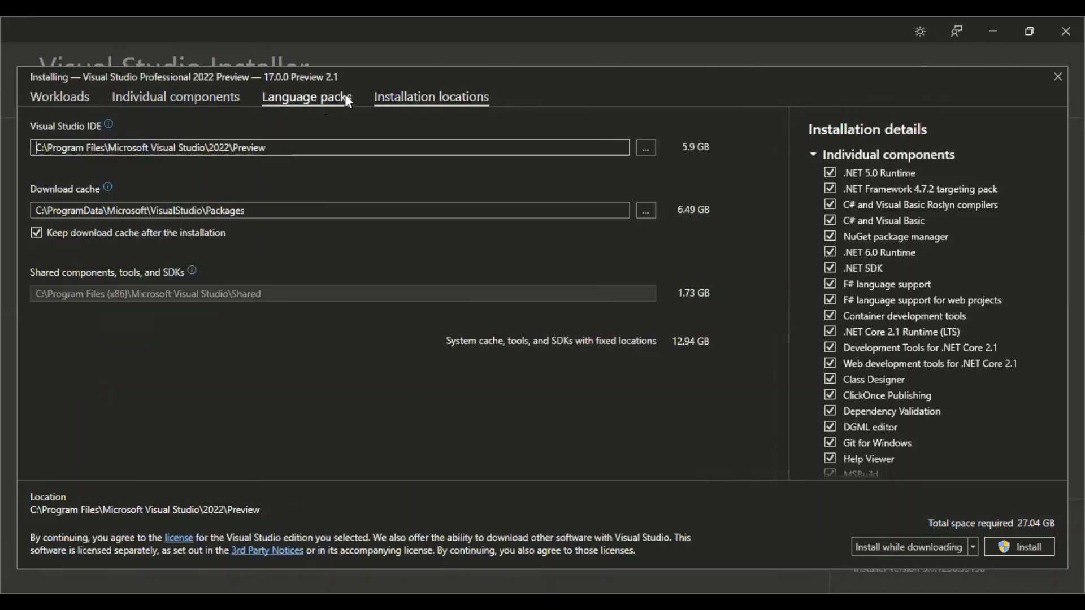
click(347, 101)
click(403, 97)
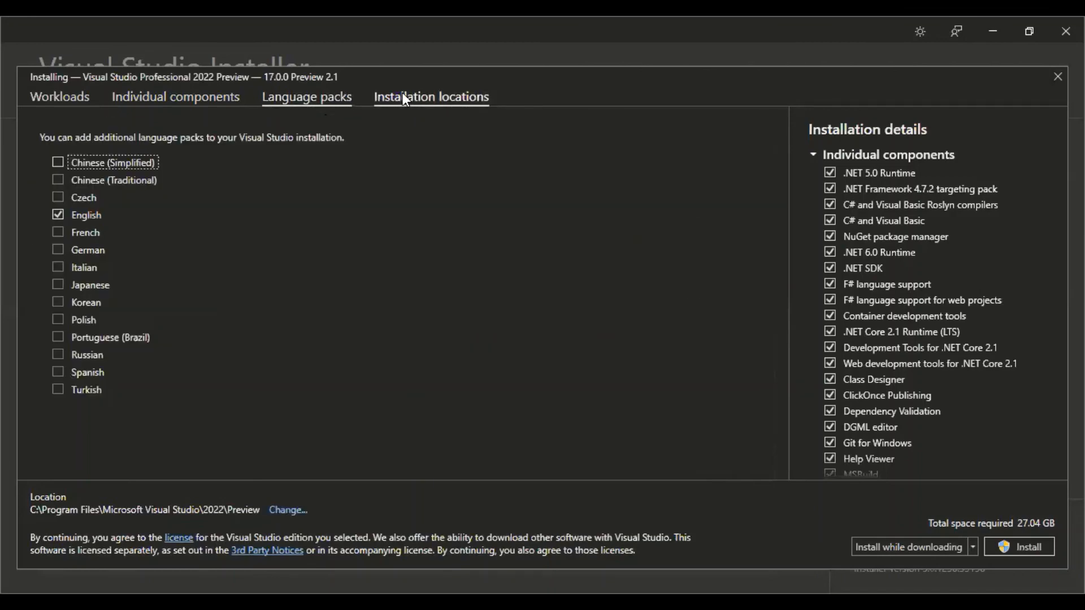
click(403, 96)
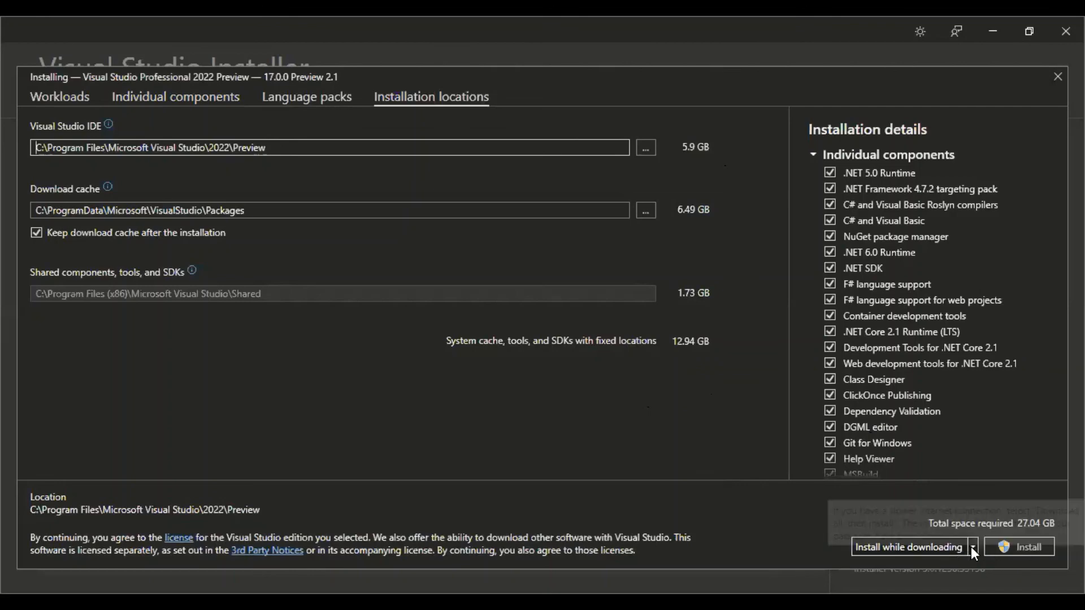
Start the installation in Install while downloading mode and decline the installer survey for now
click(971, 546)
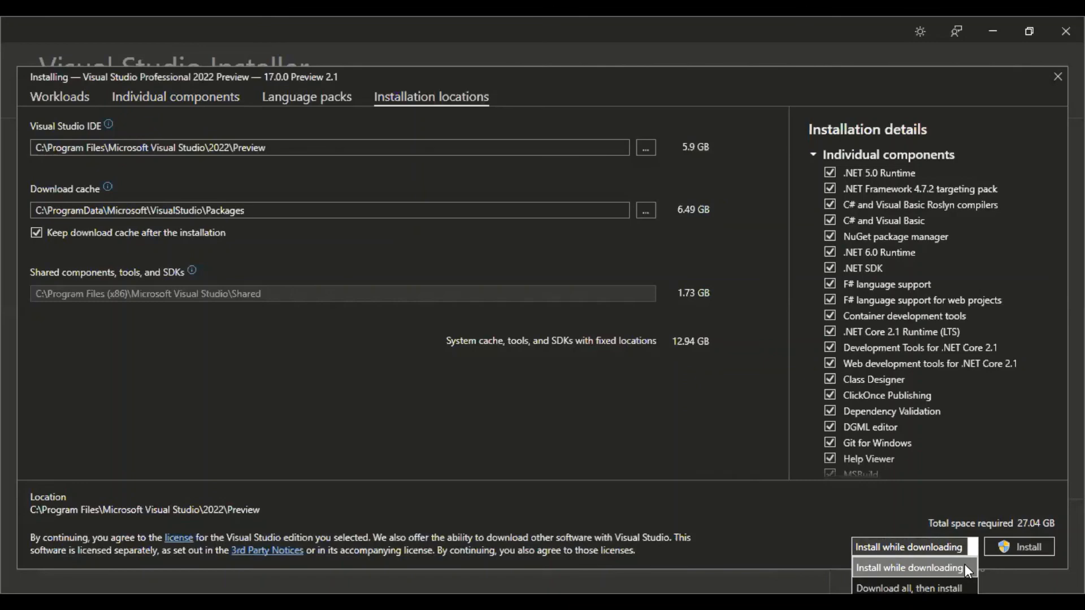
click(1023, 547)
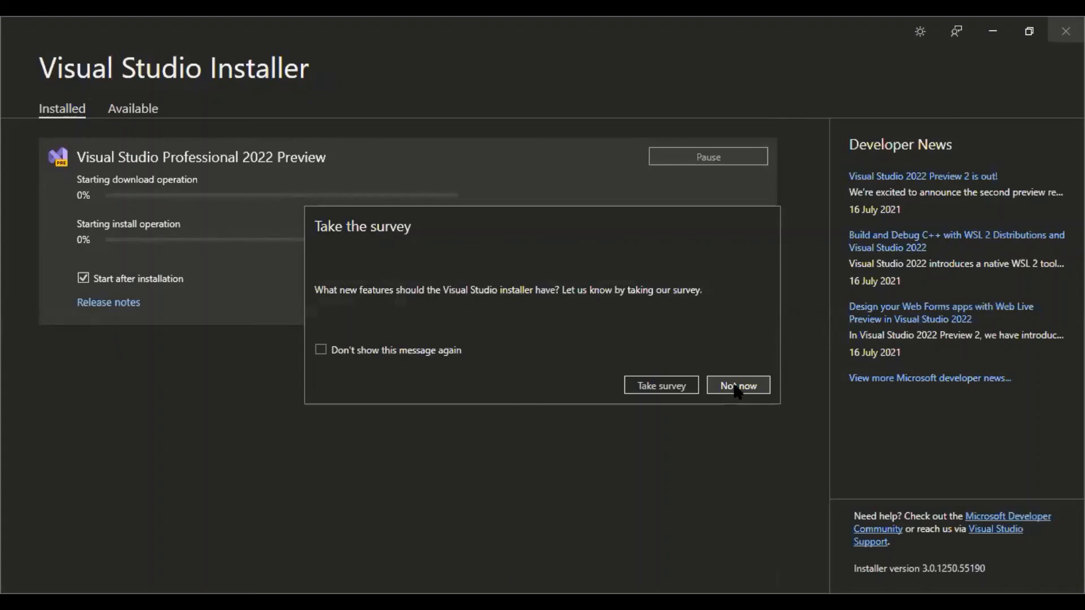
click(736, 390)
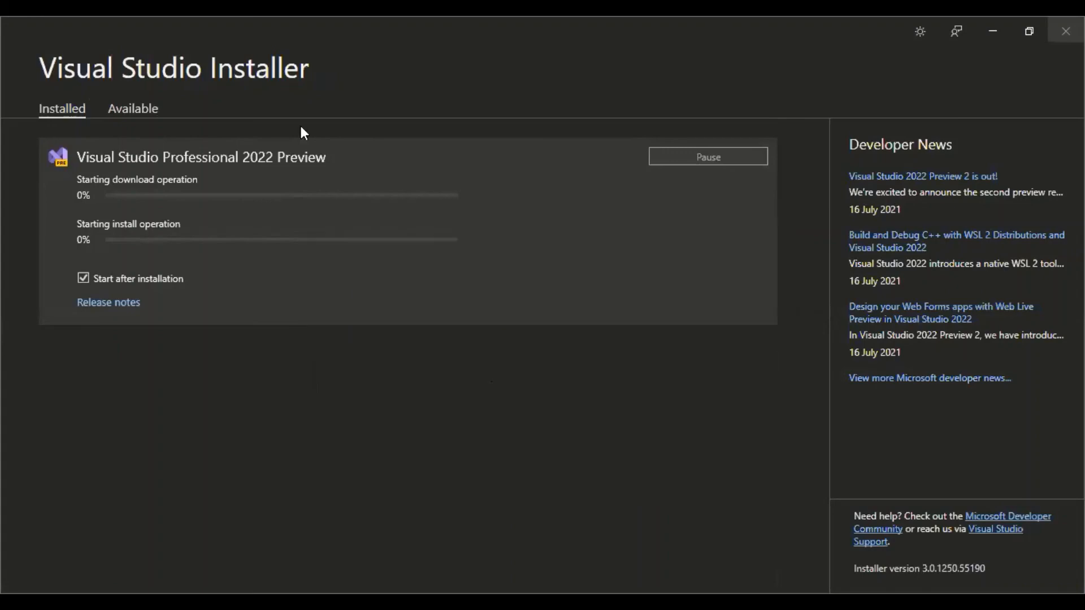